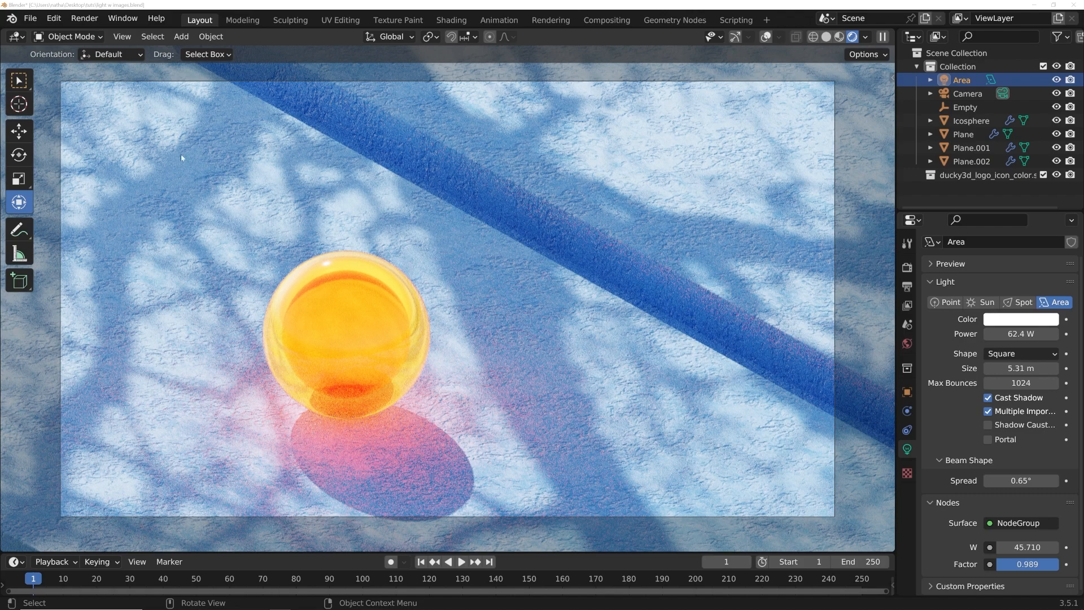
# Try lower W and Factor values on the area light's node group and inspect the shadows from another angle
pyautogui.moveTo(399, 180); pyautogui.dragTo(448, 298, button='middle')
pyautogui.press('KP_0')
pyautogui.moveTo(1010, 547)
pyautogui.mouseDown()
pyautogui.moveTo(1044, 547)
pyautogui.moveTo(996, 547)
pyautogui.mouseUp()
pyautogui.moveTo(1053, 567); pyautogui.dragTo(1031, 547)
pyautogui.hotkey('ctrl', 'z')
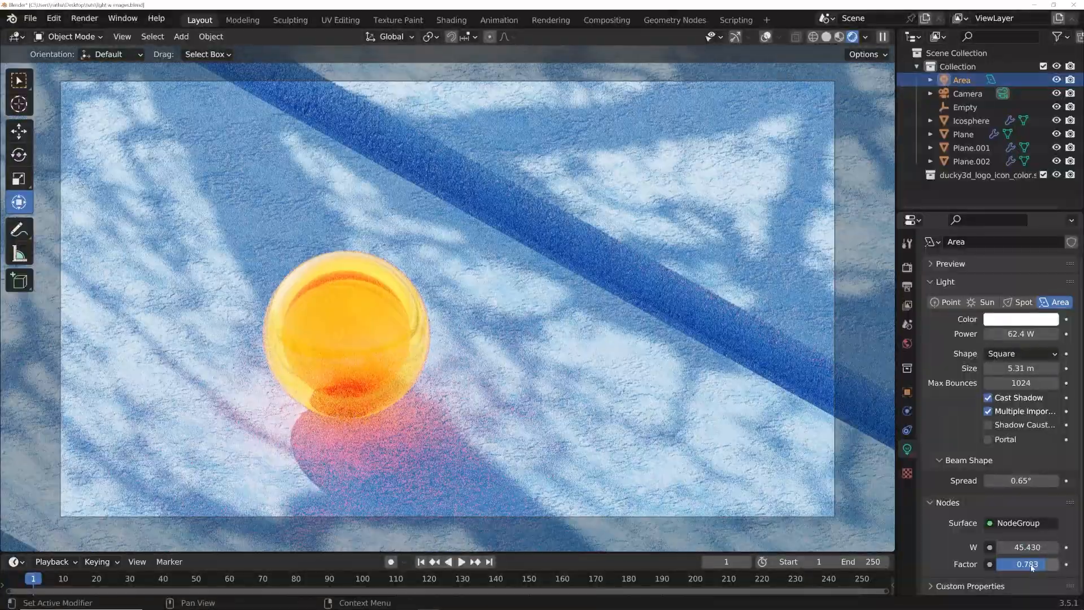
pyautogui.hotkey('ctrl', 'shift', 'z')
pyautogui.moveTo(463, 339); pyautogui.dragTo(486, 352, button='middle')
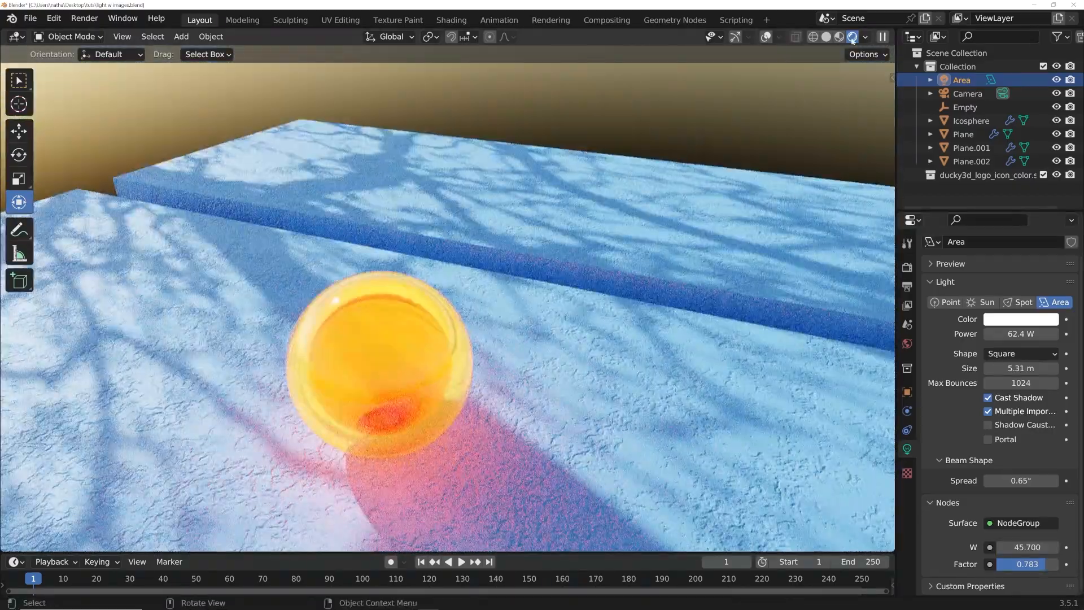
# Start a new General file without saving the changes to the current scene
pyautogui.click(826, 37)
pyautogui.click(30, 18)
pyautogui.moveTo(84, 34)
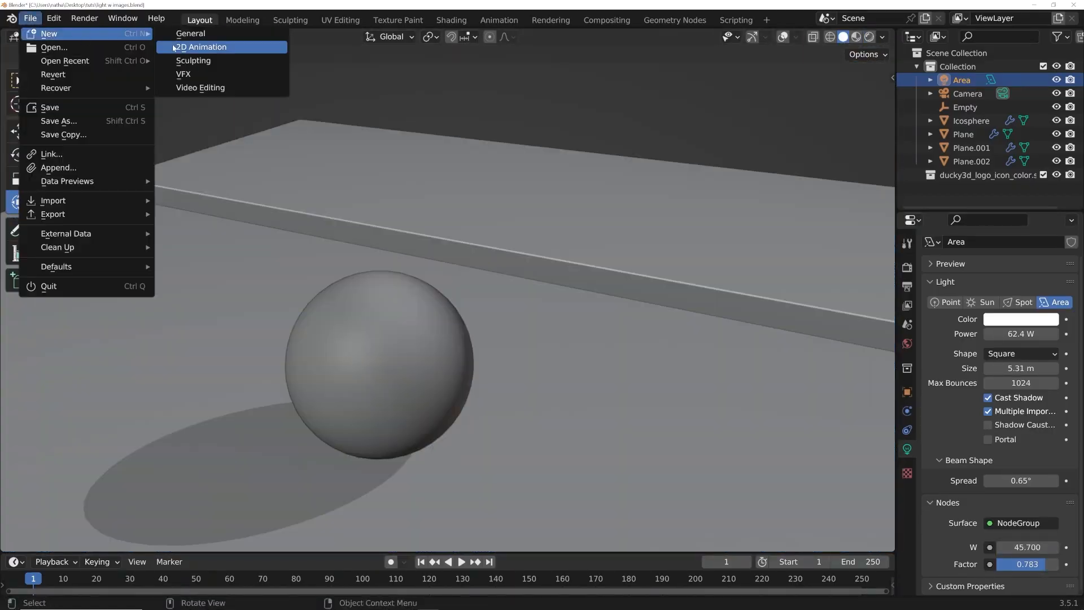
pyautogui.click(189, 35)
pyautogui.click(530, 336)
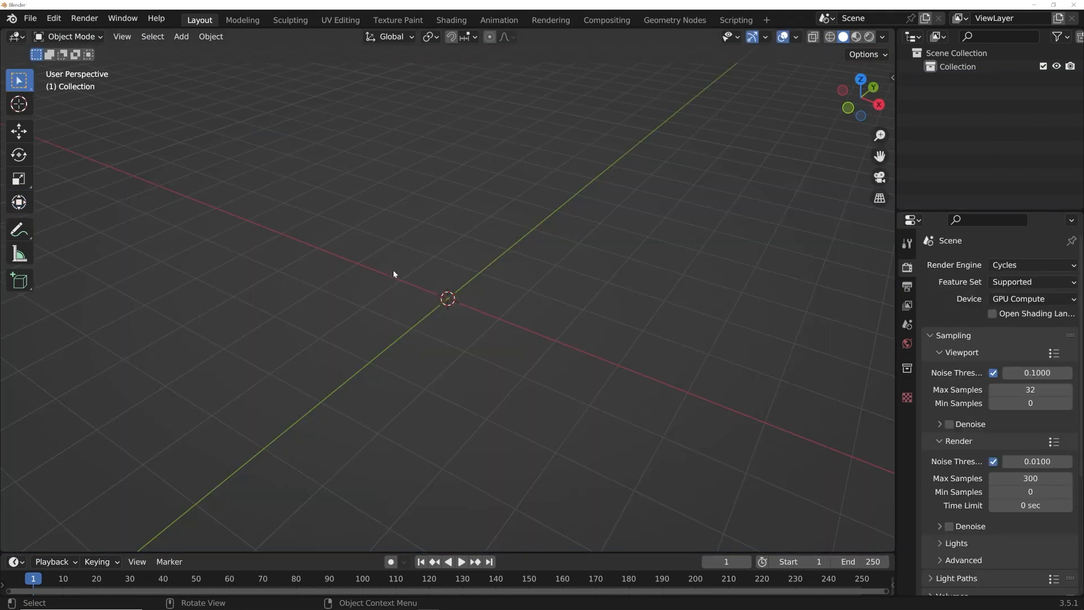
# Add a plane at the origin and scale it up into a large ground surface
pyautogui.hotkey('shift', 'a')
pyautogui.moveTo(372, 194)
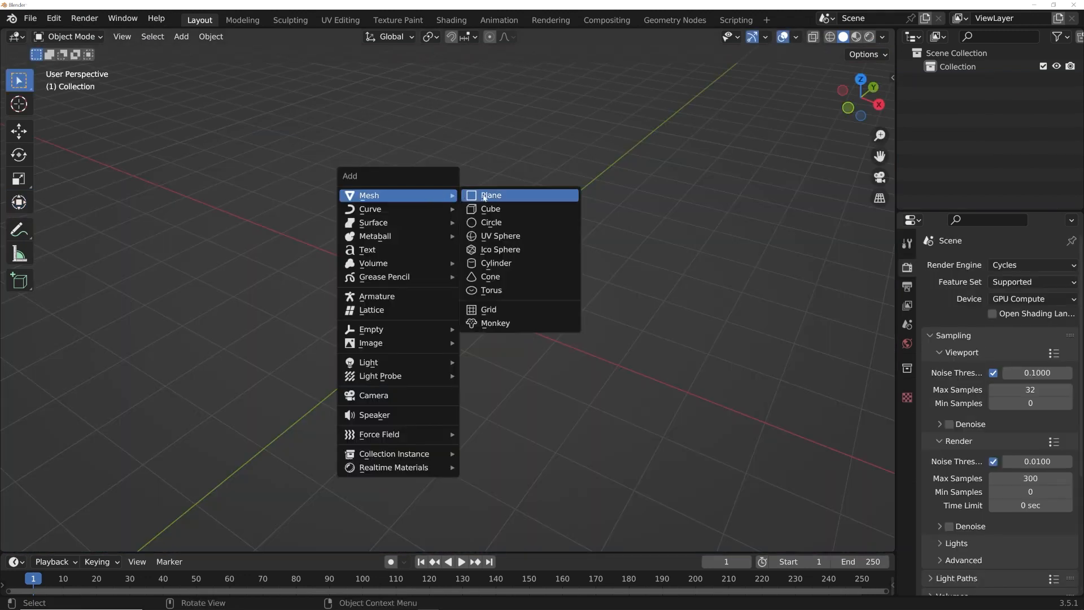
pyautogui.click(484, 194)
pyautogui.press('s')
pyautogui.click(93, 234)
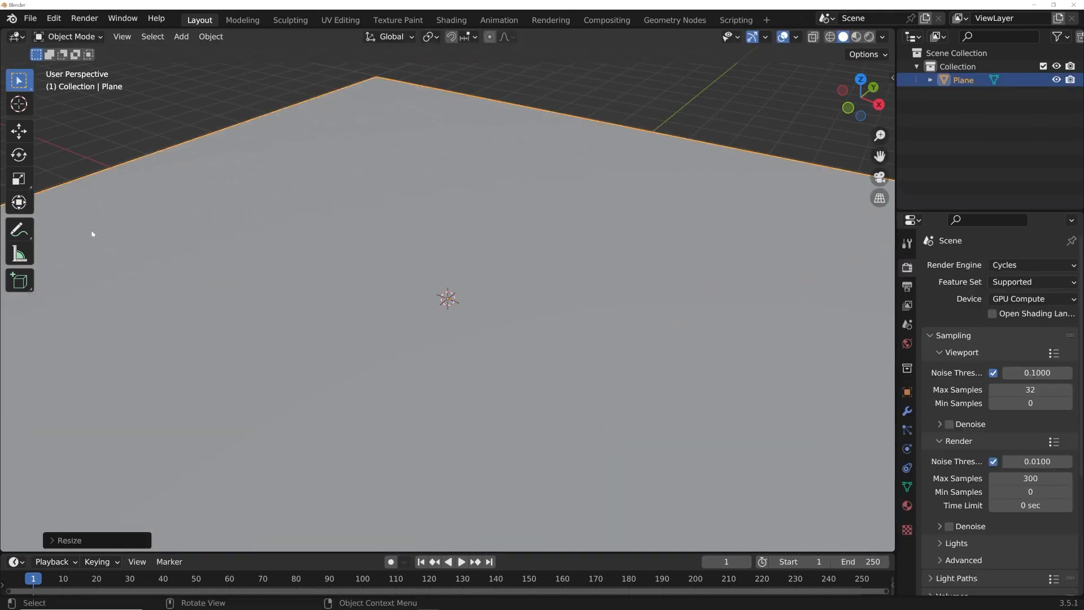
# Add an ico sphere at the origin with 5 subdivisions and shade it smooth
pyautogui.hotkey('shift', 'a')
pyautogui.moveTo(485, 247)
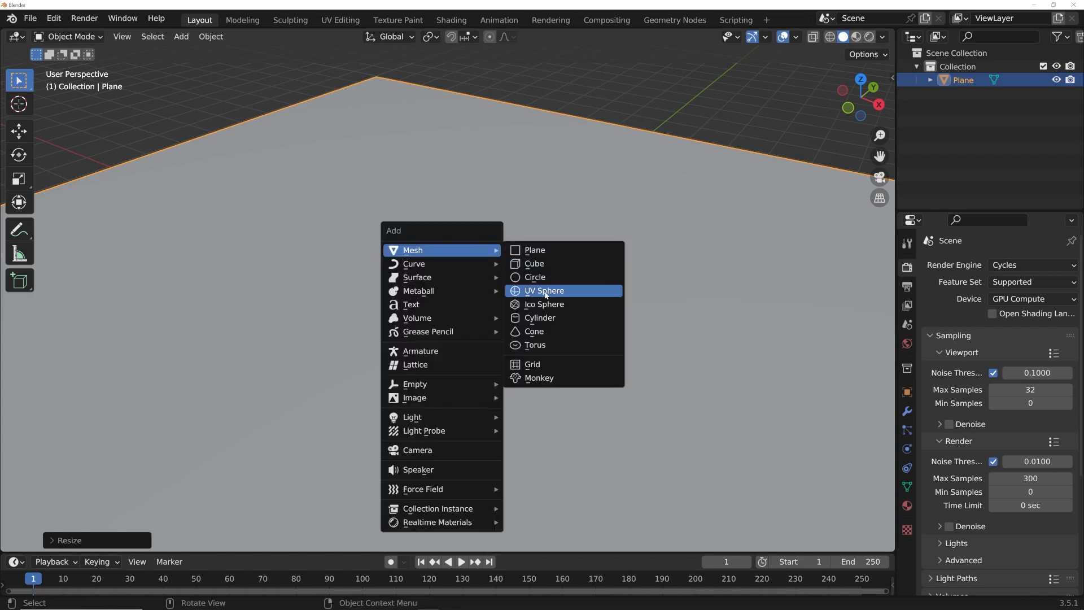
pyautogui.click(519, 307)
pyautogui.moveTo(519, 311); pyautogui.dragTo(76, 345, button='middle')
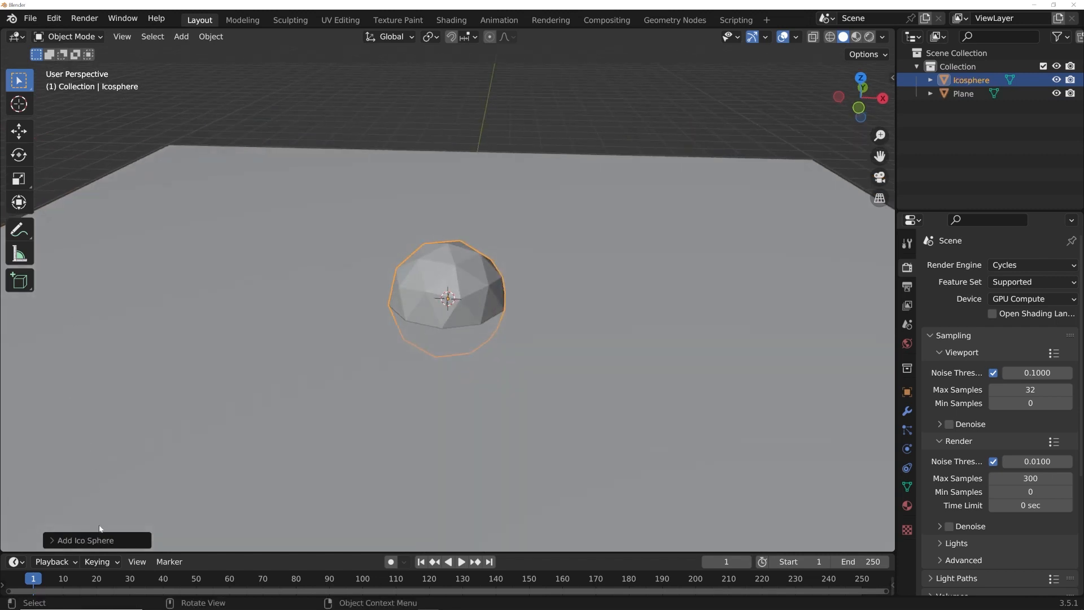
pyautogui.click(99, 542)
pyautogui.click(221, 408)
pyautogui.click(221, 409)
pyautogui.click(222, 409)
pyautogui.rightClick(371, 303)
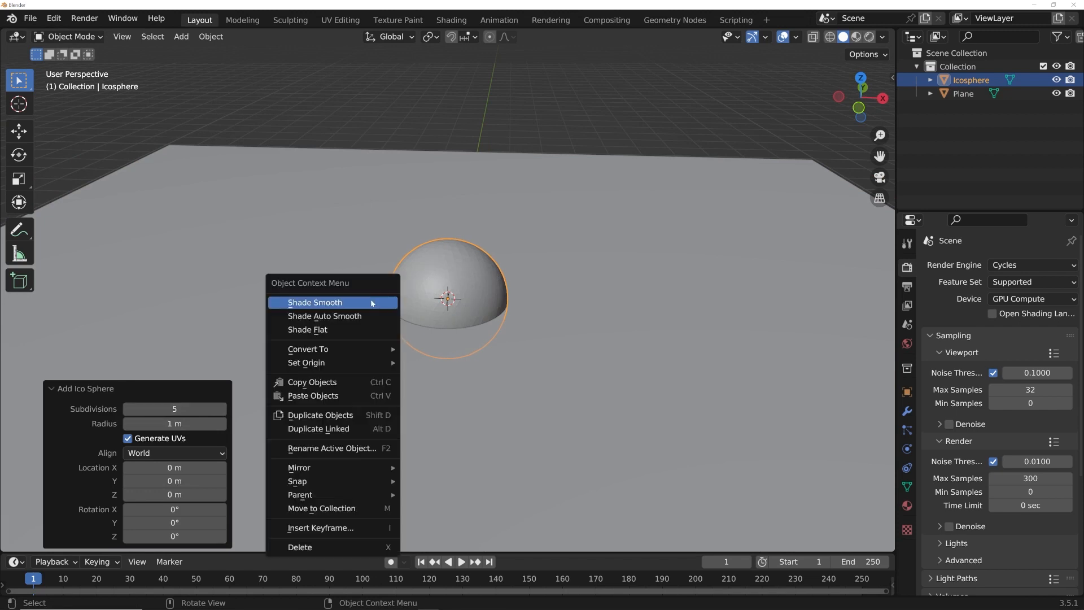
pyautogui.click(371, 303)
# Raise the sphere about 0.82 m along Z so it sits on the plane
pyautogui.click(18, 131)
pyautogui.moveTo(449, 248); pyautogui.dragTo(462, 207)
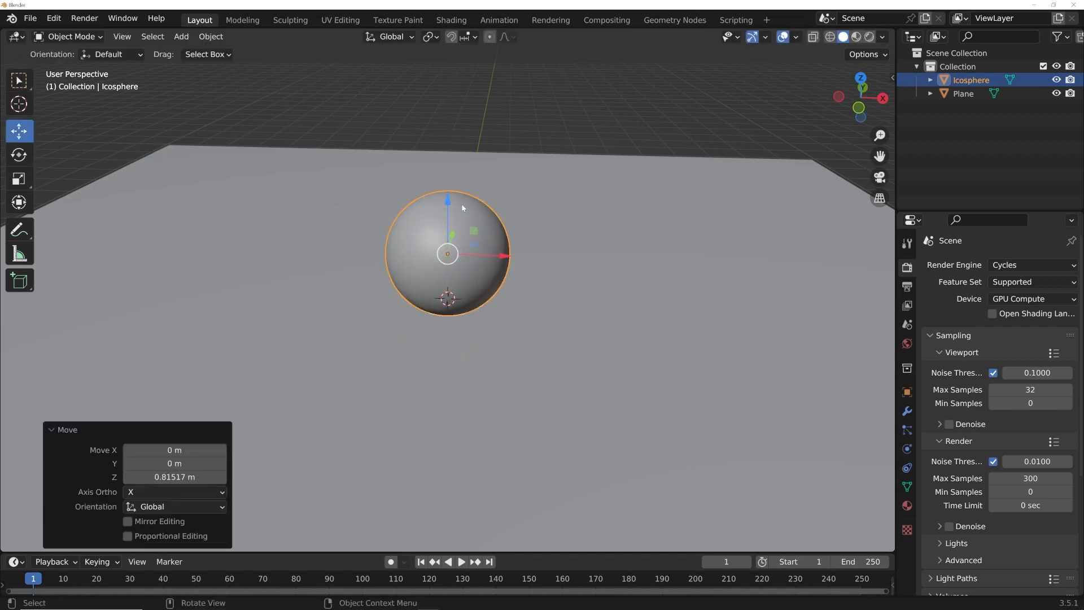
pyautogui.scroll(-3, 462, 208)
pyautogui.moveTo(573, 254); pyautogui.dragTo(366, 370, button='middle')
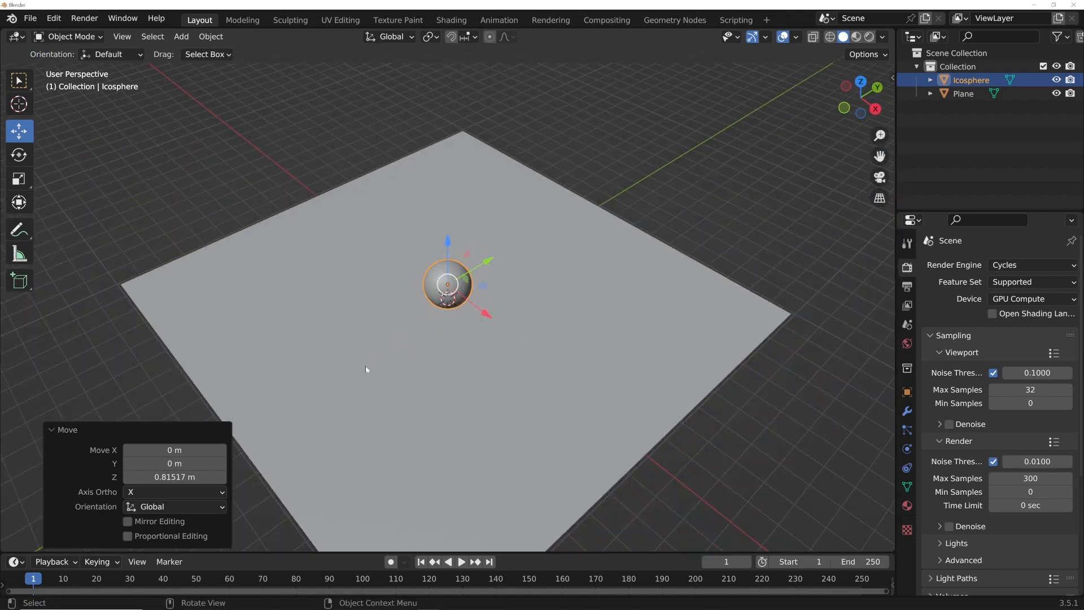
pyautogui.click(64, 436)
pyautogui.moveTo(327, 339); pyautogui.dragTo(412, 341, button='middle')
pyautogui.scroll(2, 411, 341)
pyautogui.scroll(-1, 429, 345)
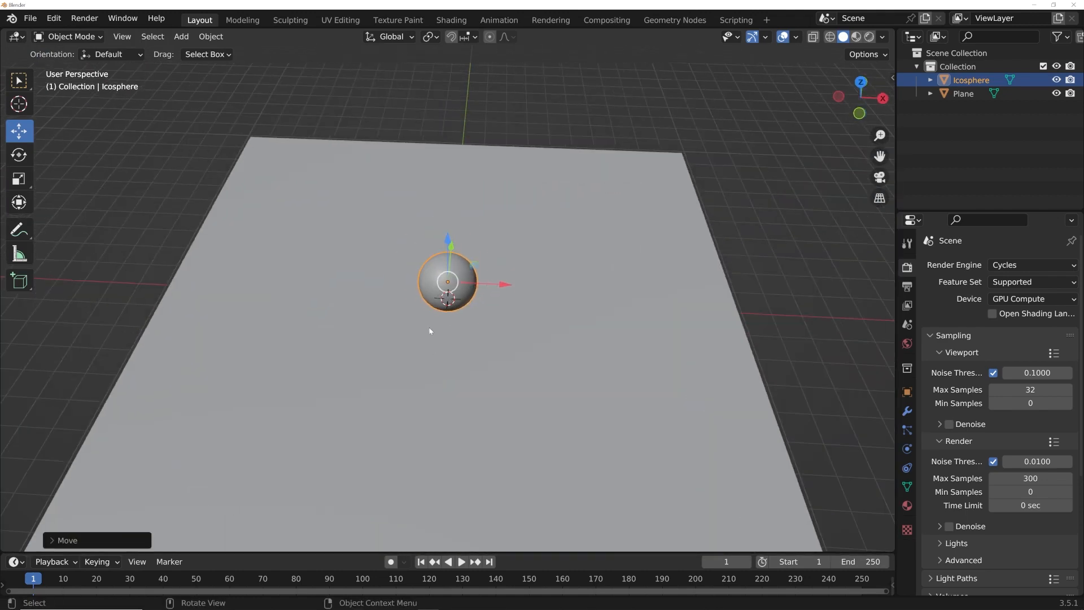
# With the viewport in rendered shading, add an area light and raise it along Z above the sphere
pyautogui.hotkey('shift', 'a')
pyautogui.click(870, 37)
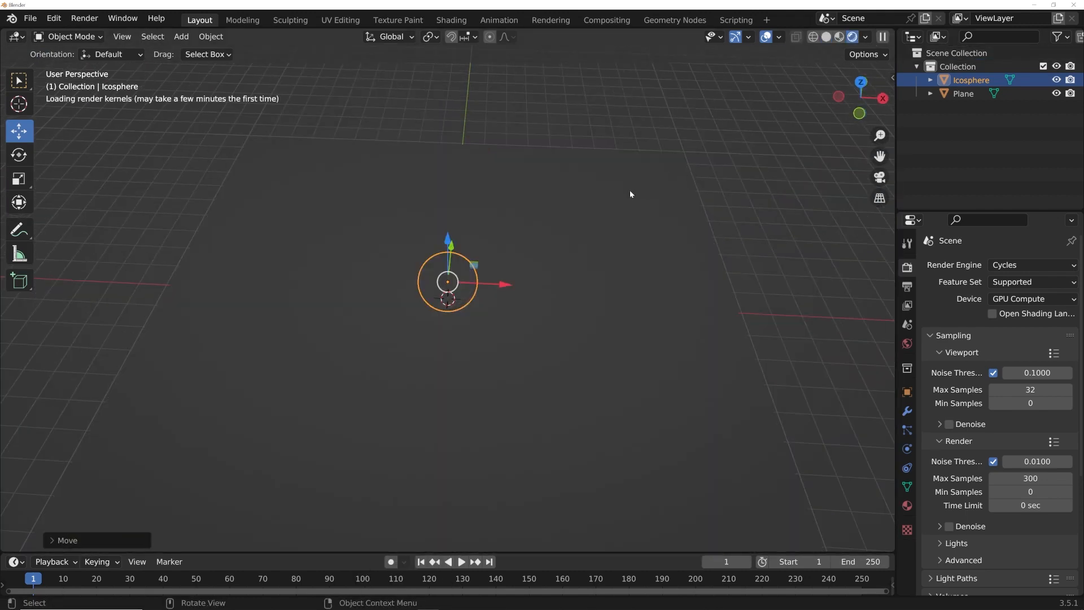
pyautogui.hotkey('shift', 'a')
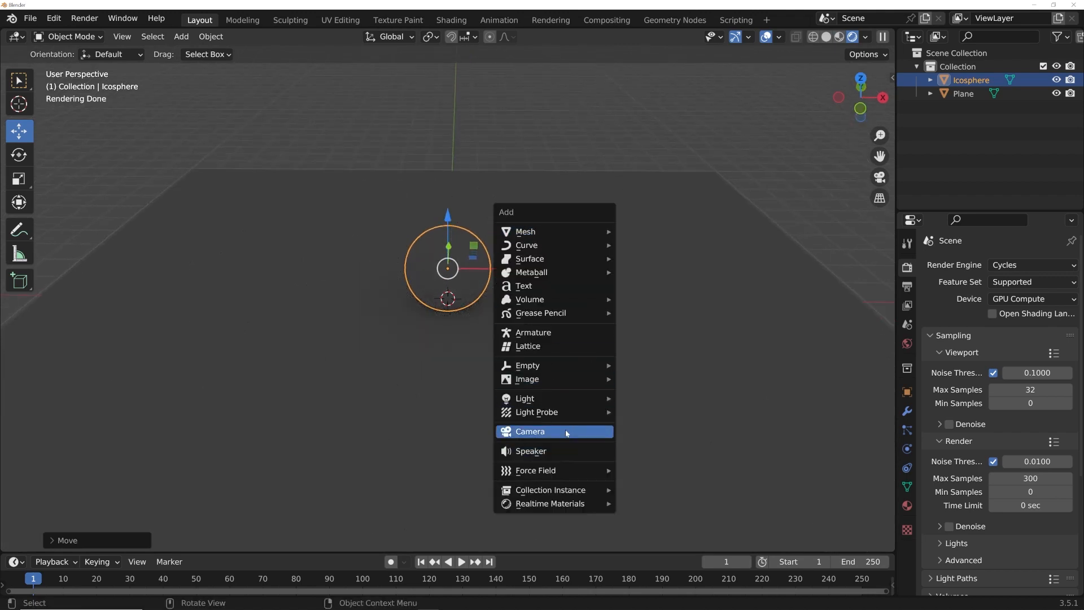
pyautogui.moveTo(556, 402)
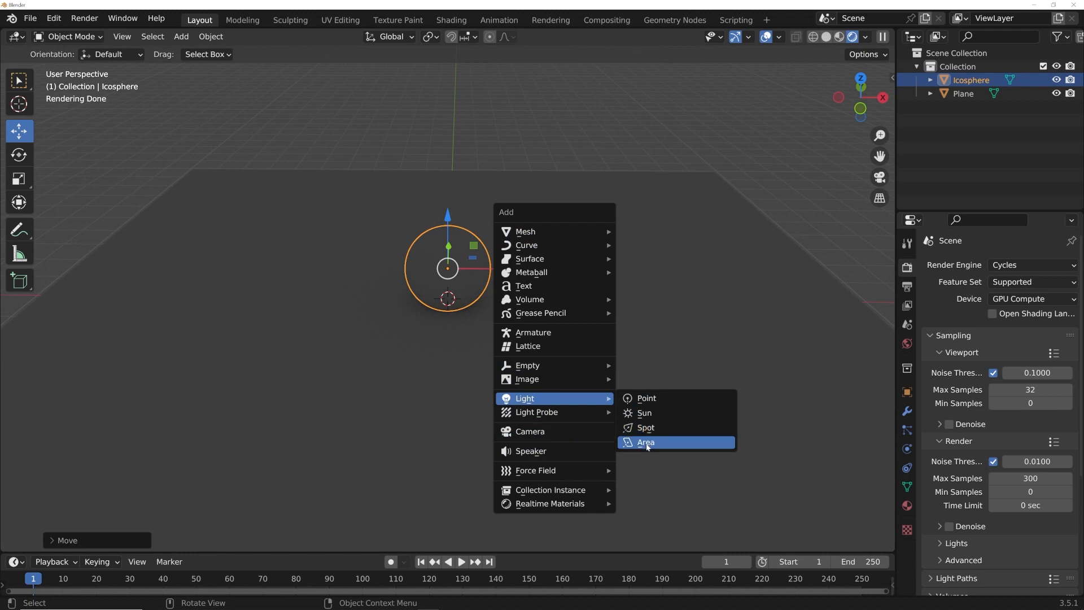
pyautogui.click(645, 442)
pyautogui.moveTo(455, 252); pyautogui.dragTo(488, 90)
pyautogui.moveTo(500, 188); pyautogui.dragTo(490, 229, button='middle')
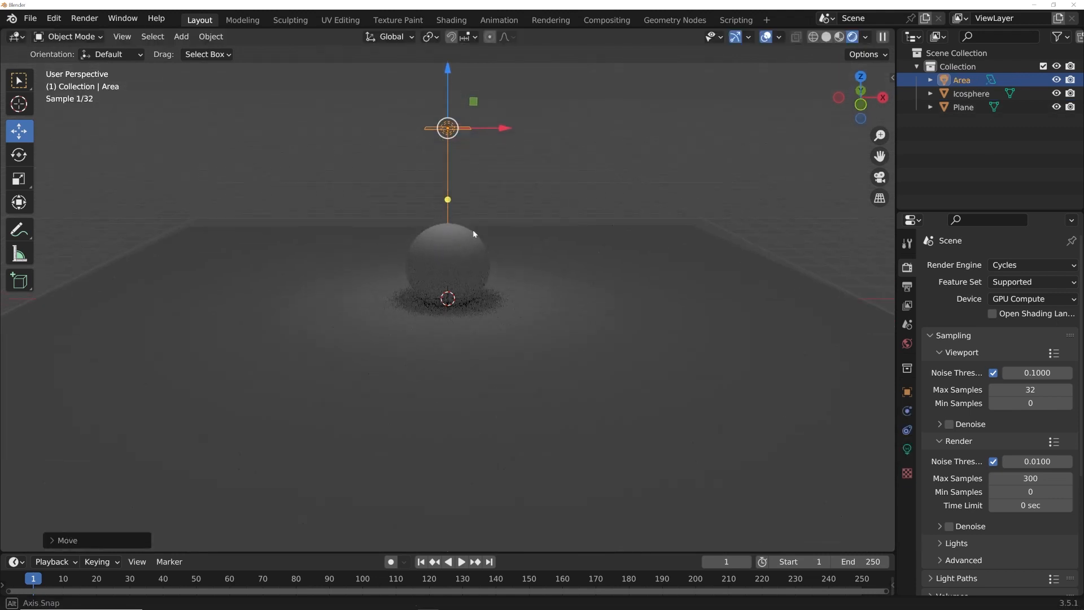
# In the Shading workspace, enable nodes for the area light and select its Emission node
pyautogui.click(452, 20)
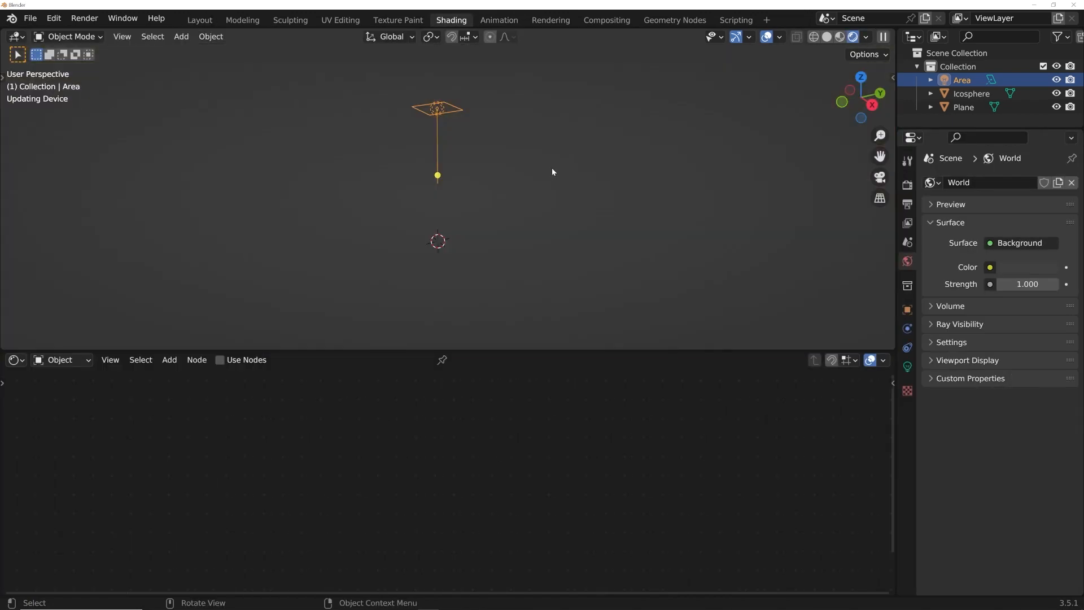
pyautogui.moveTo(551, 167); pyautogui.dragTo(446, 314, button='middle')
pyautogui.click(220, 360)
pyautogui.moveTo(309, 412); pyautogui.dragTo(307, 523, button='middle')
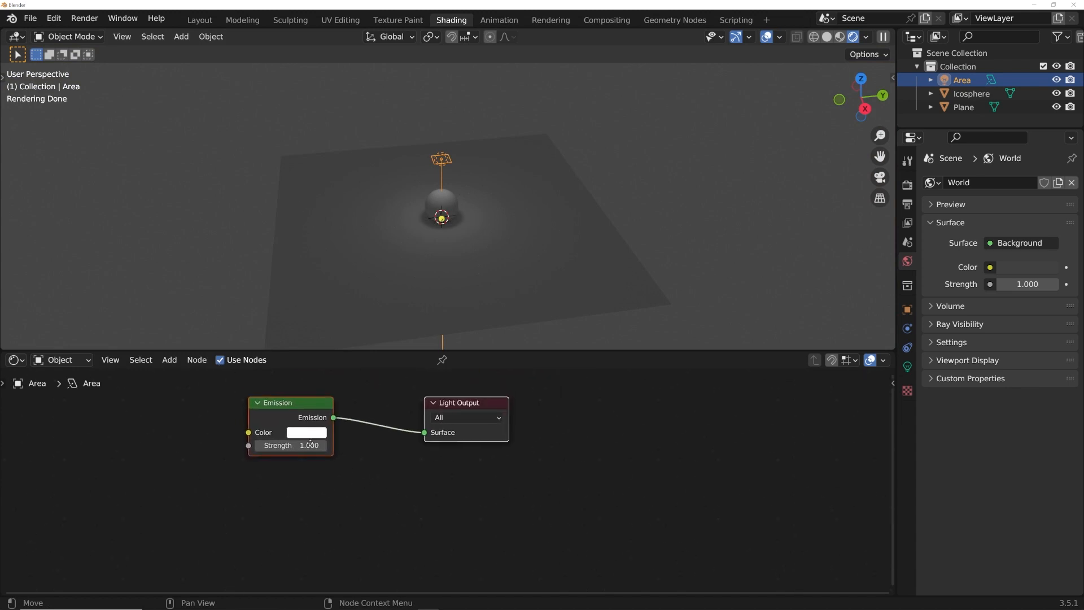
pyautogui.scroll(3, 312, 420)
pyautogui.moveTo(333, 437); pyautogui.dragTo(399, 439, button='middle')
pyautogui.click(412, 417)
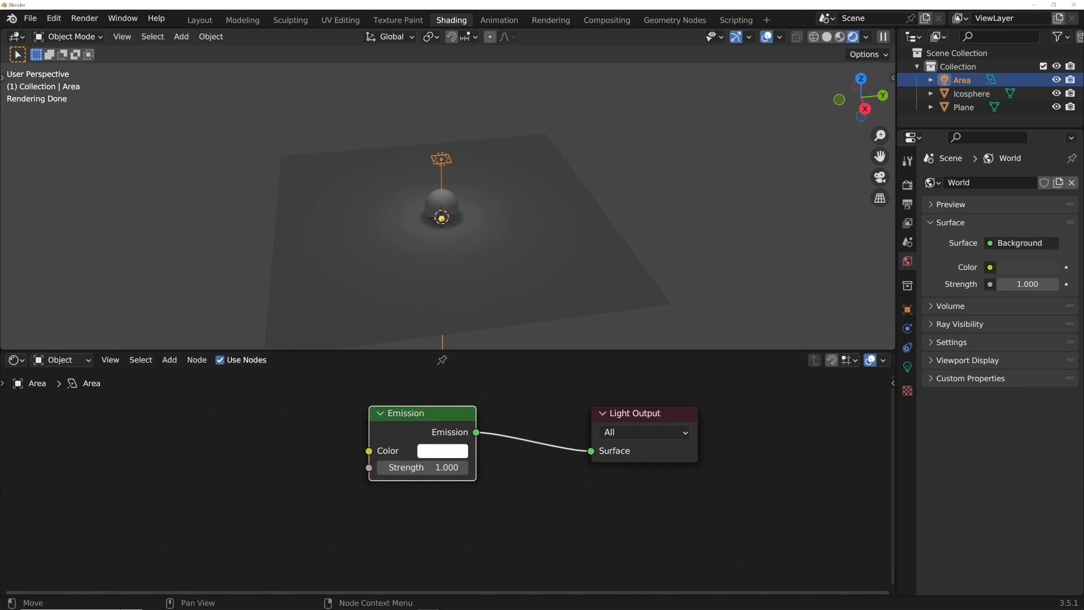
# Switch to the browser and look through the Pexels tree branches results for a high-contrast branch silhouette
pyautogui.click(196, 602)
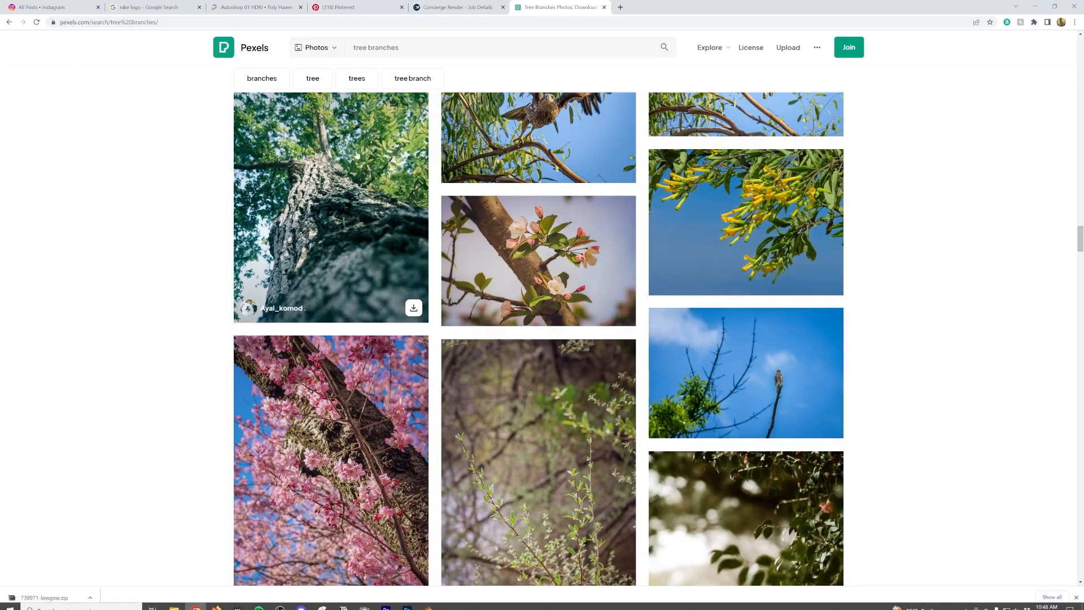
pyautogui.scroll(7, 316, 254)
pyautogui.scroll(15, 457, 169)
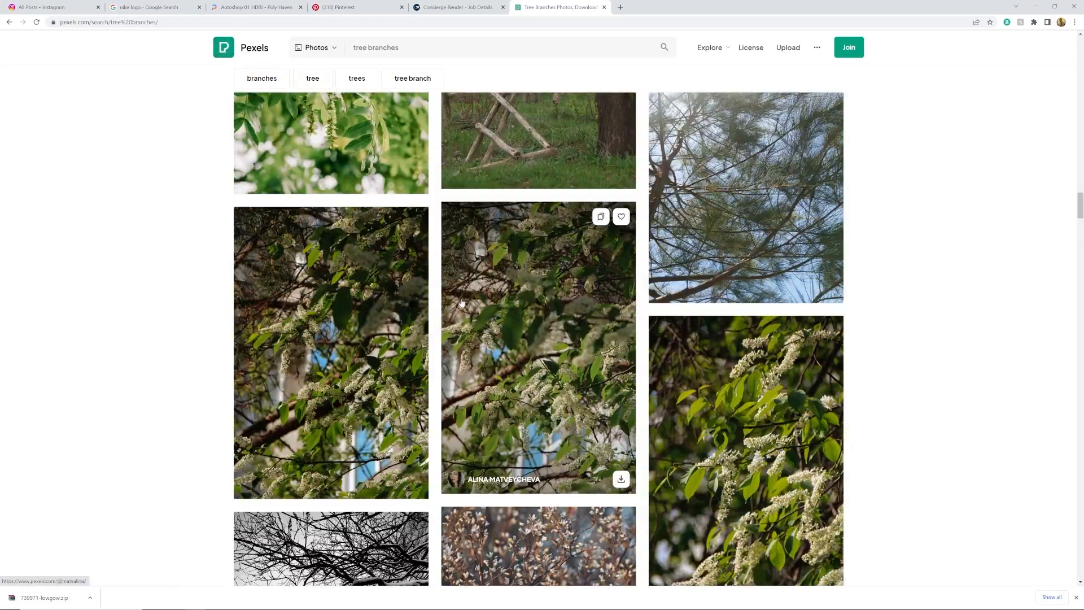
pyautogui.scroll(-15, 501, 261)
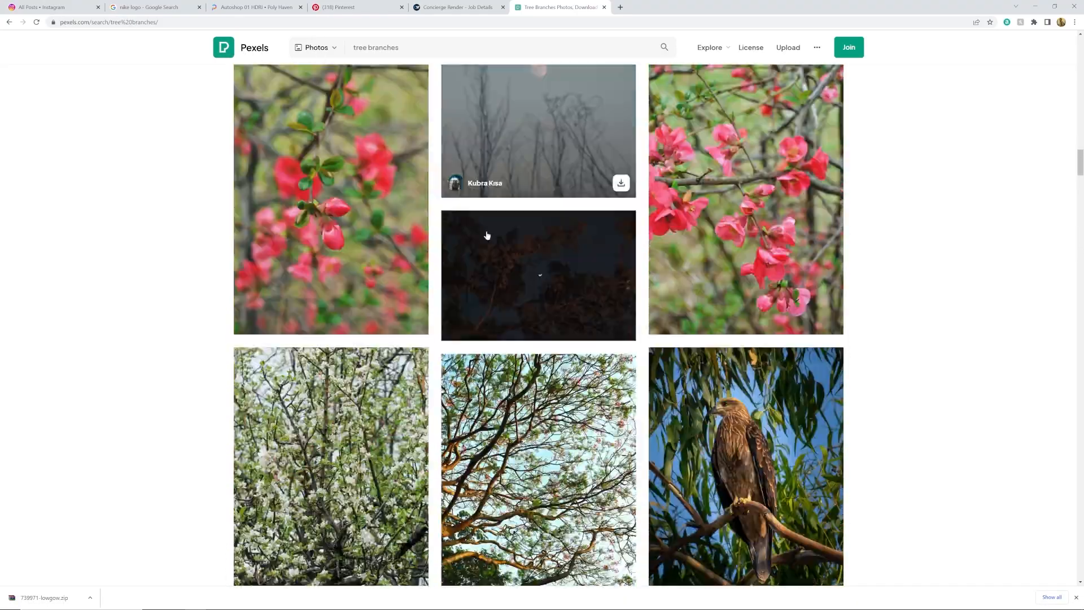
pyautogui.scroll(-13, 501, 262)
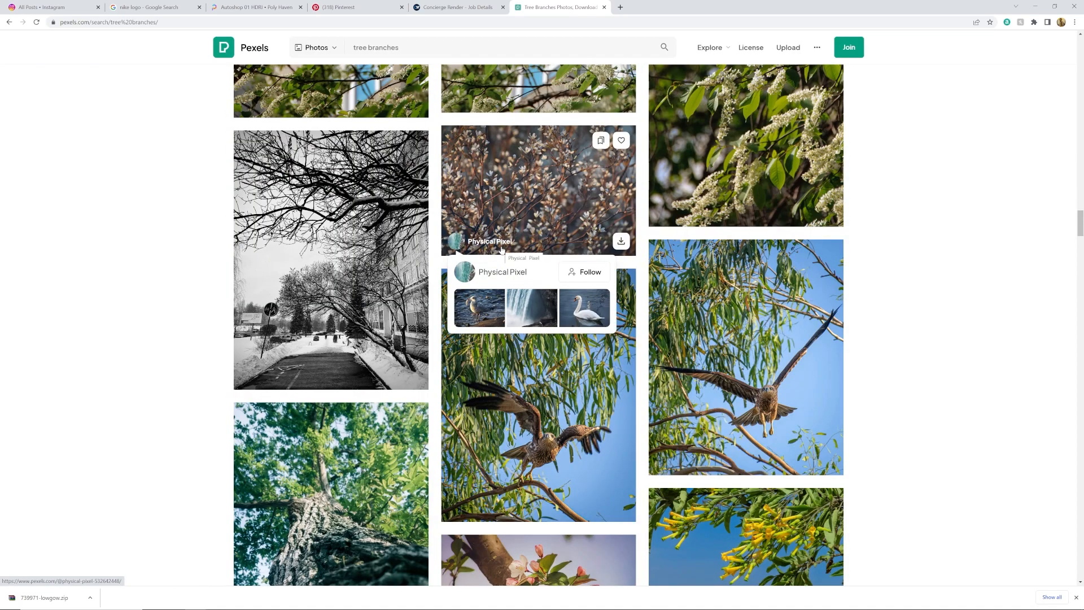
pyautogui.scroll(-7, 565, 268)
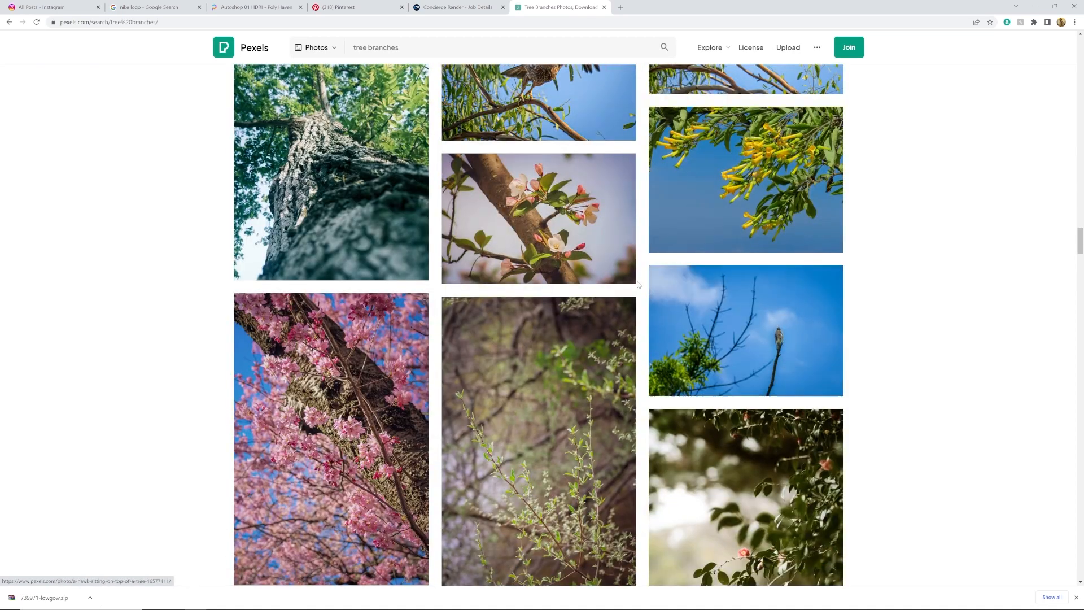
pyautogui.scroll(-6, 636, 287)
pyautogui.scroll(-20, 636, 287)
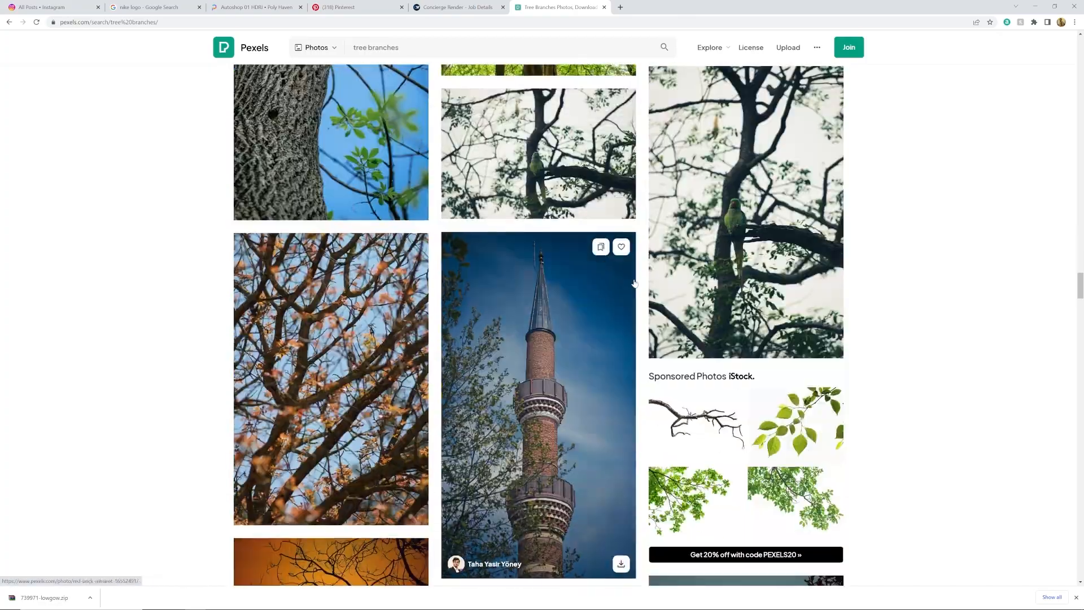
pyautogui.scroll(-3, 634, 284)
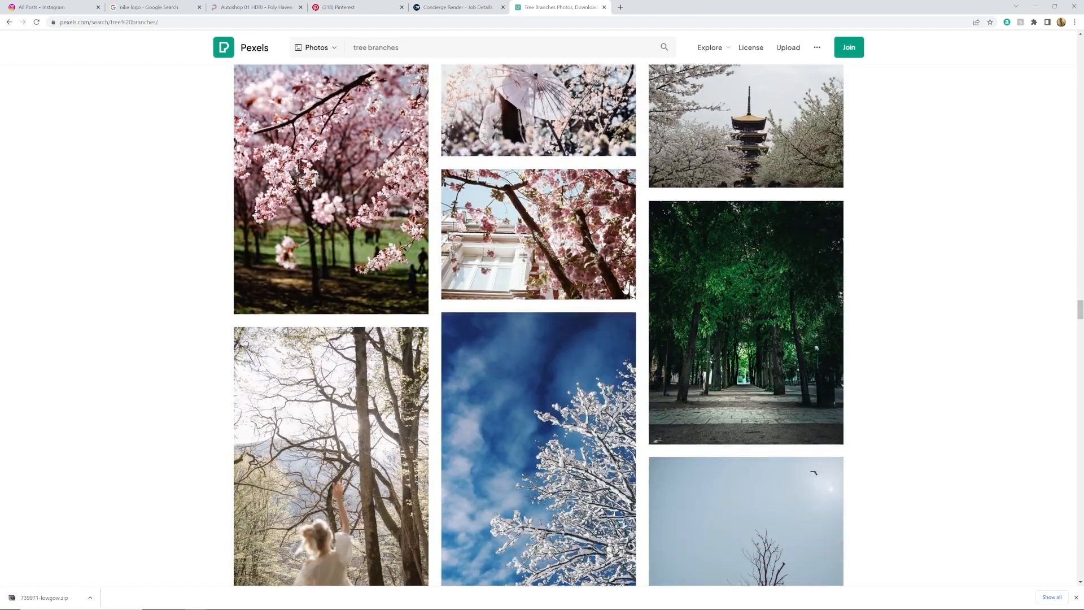
pyautogui.scroll(-14, 624, 289)
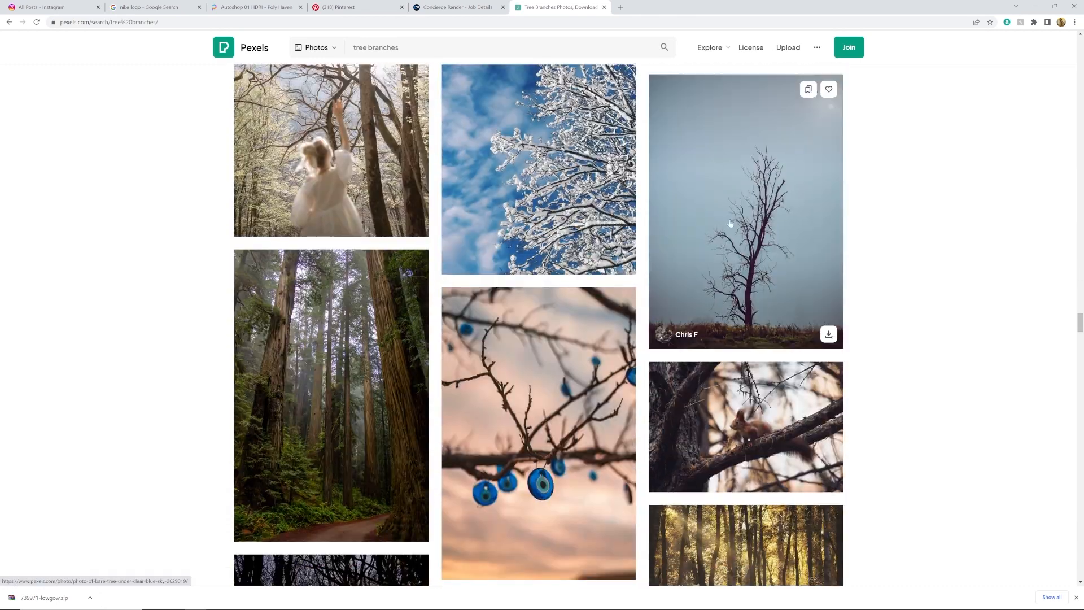
pyautogui.scroll(-7, 584, 341)
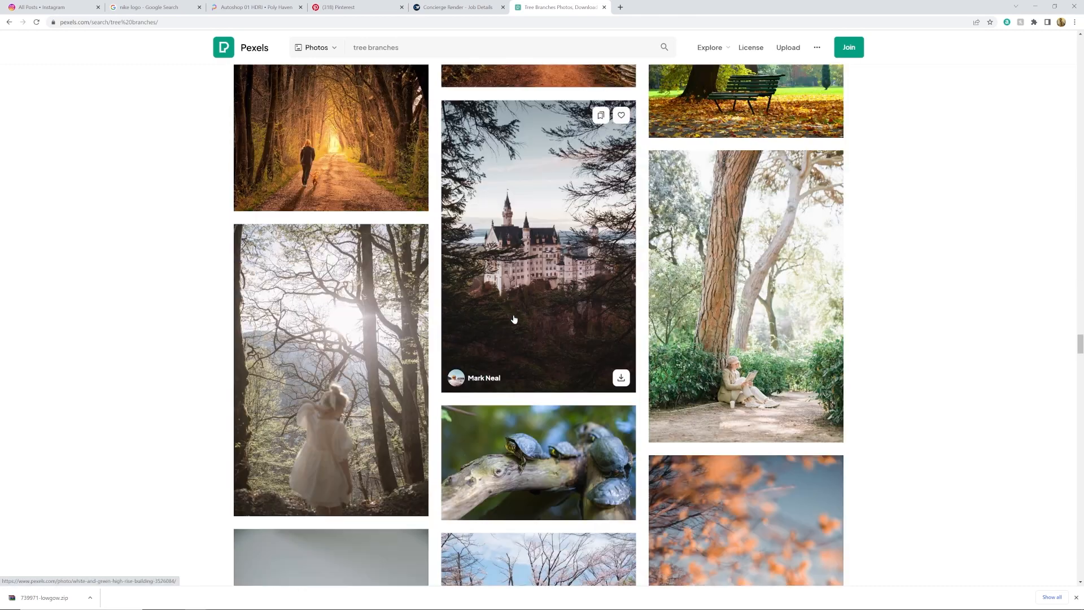
pyautogui.scroll(-6, 564, 395)
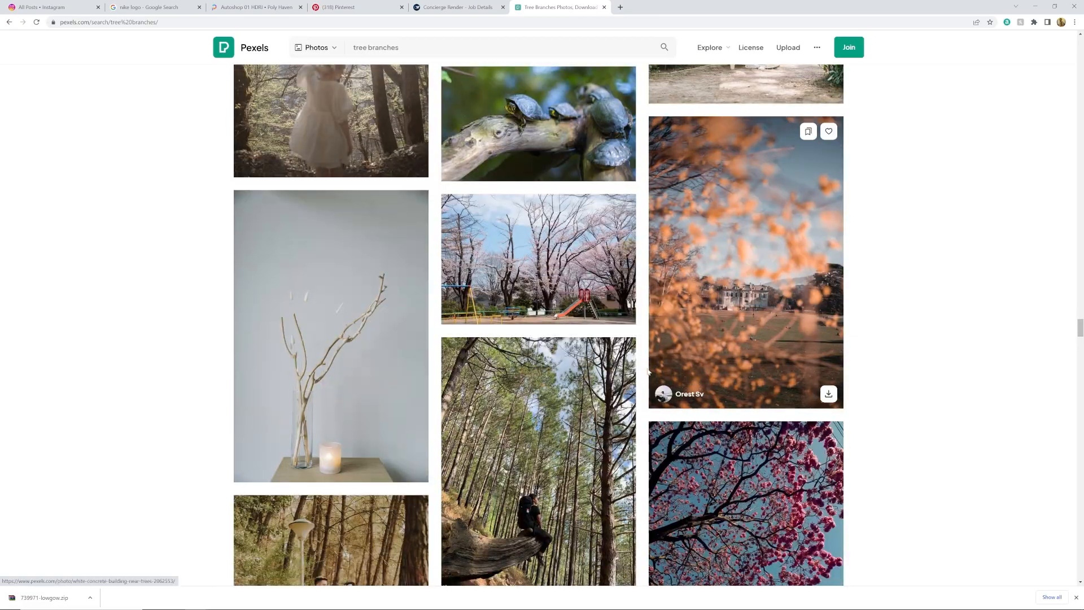
pyautogui.scroll(-6, 624, 356)
pyautogui.scroll(-11, 624, 356)
pyautogui.middleClick(926, 316)
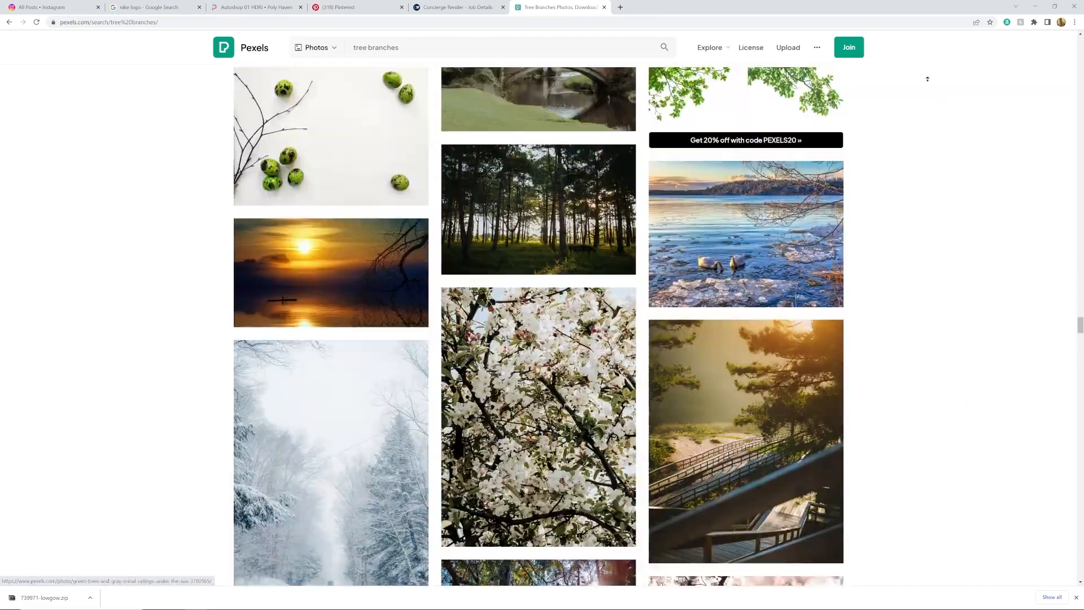
pyautogui.scroll(-1, 537, 226)
# Open the photo of a leafless tree with a flying black bird and examine it and its similar images
pyautogui.click(677, 270)
pyautogui.scroll(-7, 506, 295)
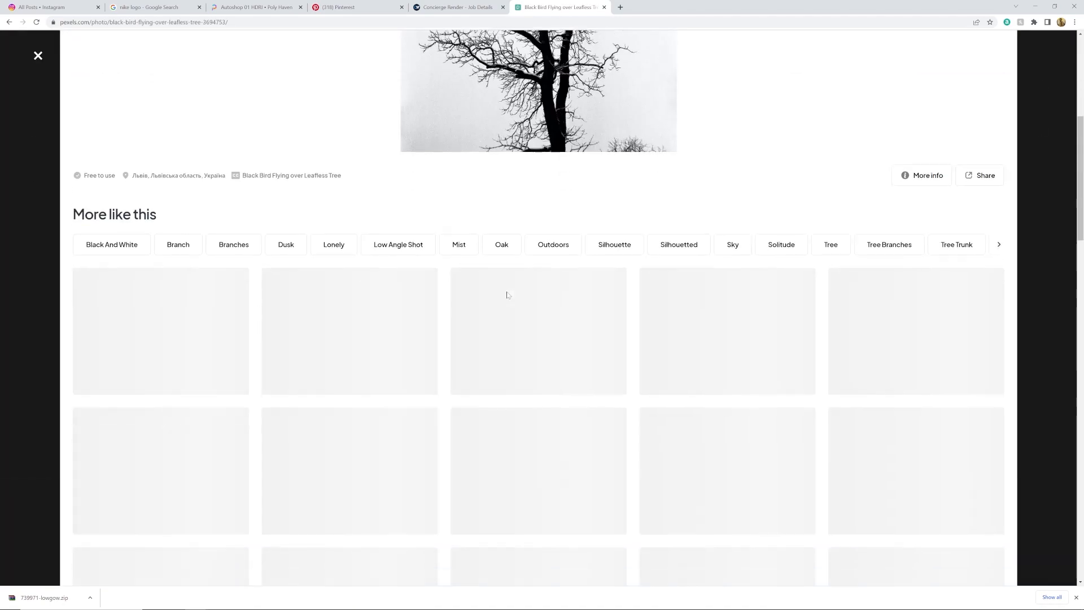
pyautogui.scroll(-3, 161, 300)
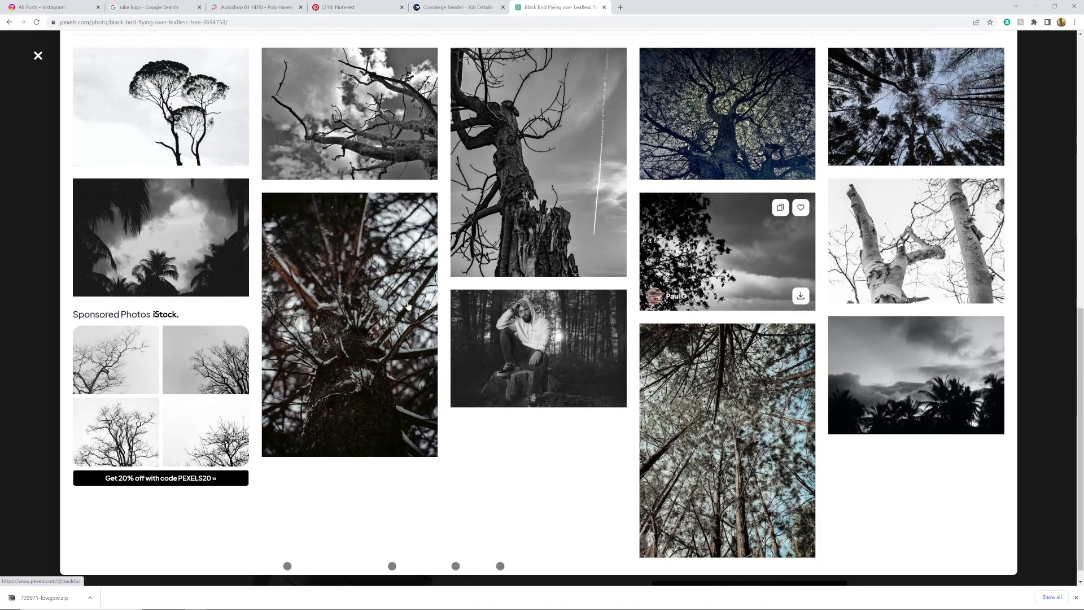
pyautogui.scroll(10, 161, 237)
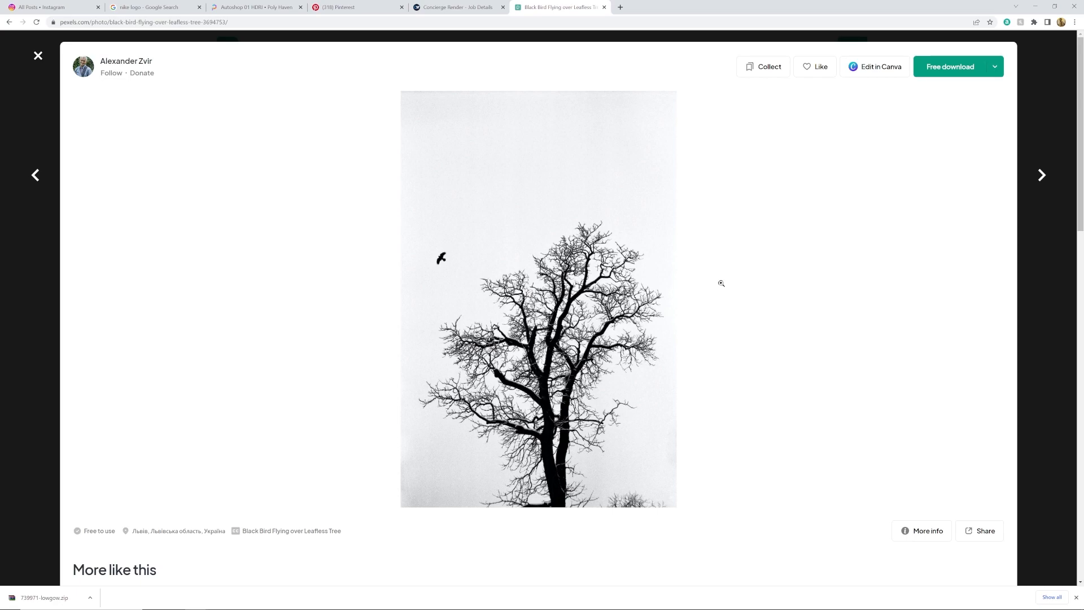
# Switch back to Blender and the area light's node setup
pyautogui.click(1034, 8)
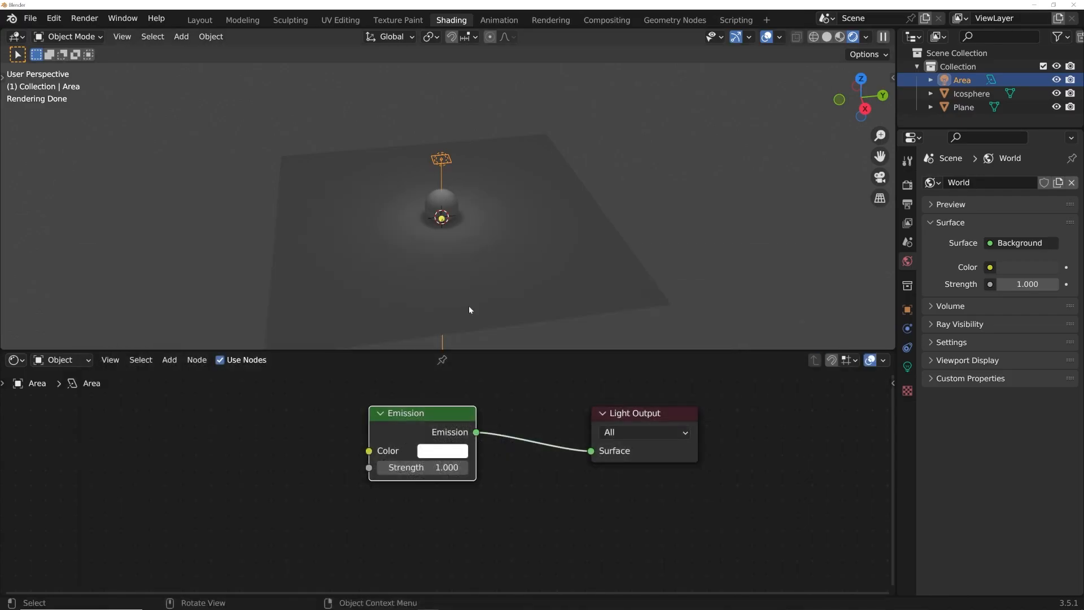
pyautogui.moveTo(408, 420); pyautogui.dragTo(515, 422, button='middle')
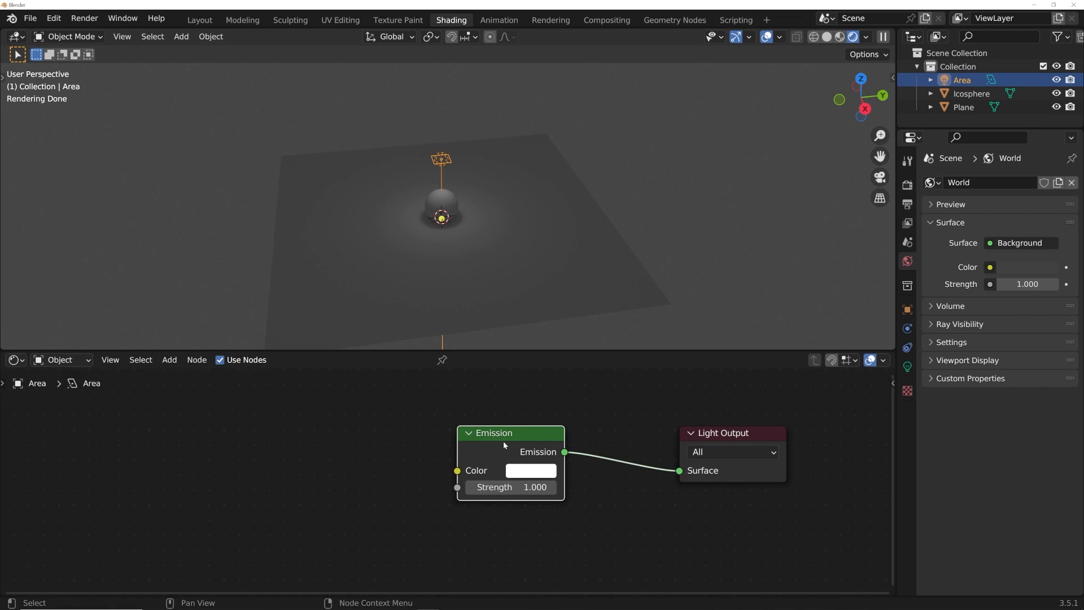
# Add an Image Texture with Mapping and Texture Coordinate nodes to the Emission color, using Object coordinates for the mapping
pyautogui.hotkey('ctrl', 't')
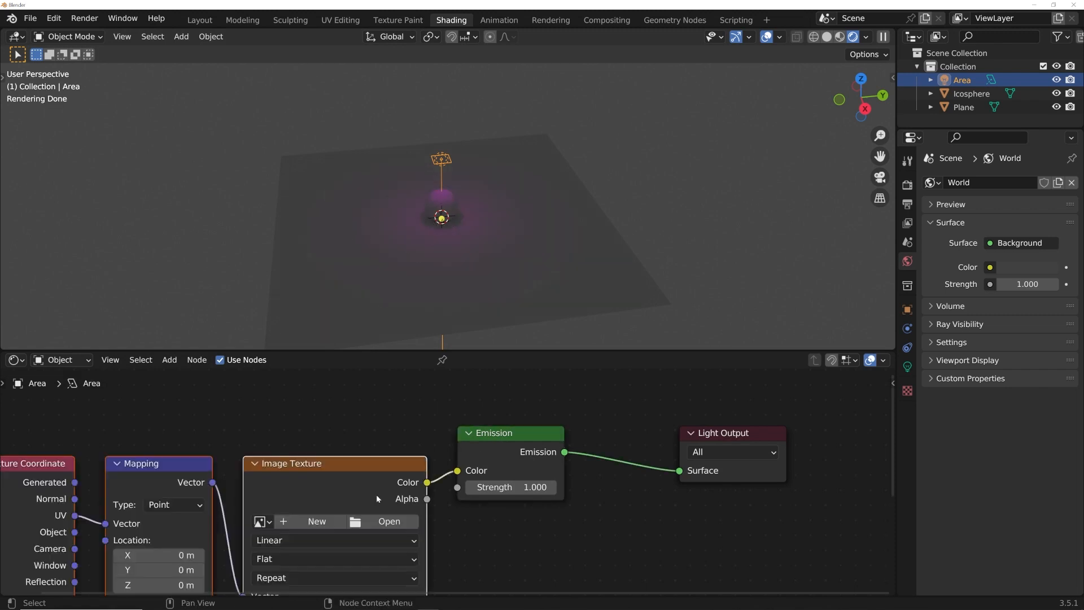
pyautogui.moveTo(418, 499); pyautogui.dragTo(391, 429)
pyautogui.moveTo(319, 477); pyautogui.dragTo(376, 470, button='middle')
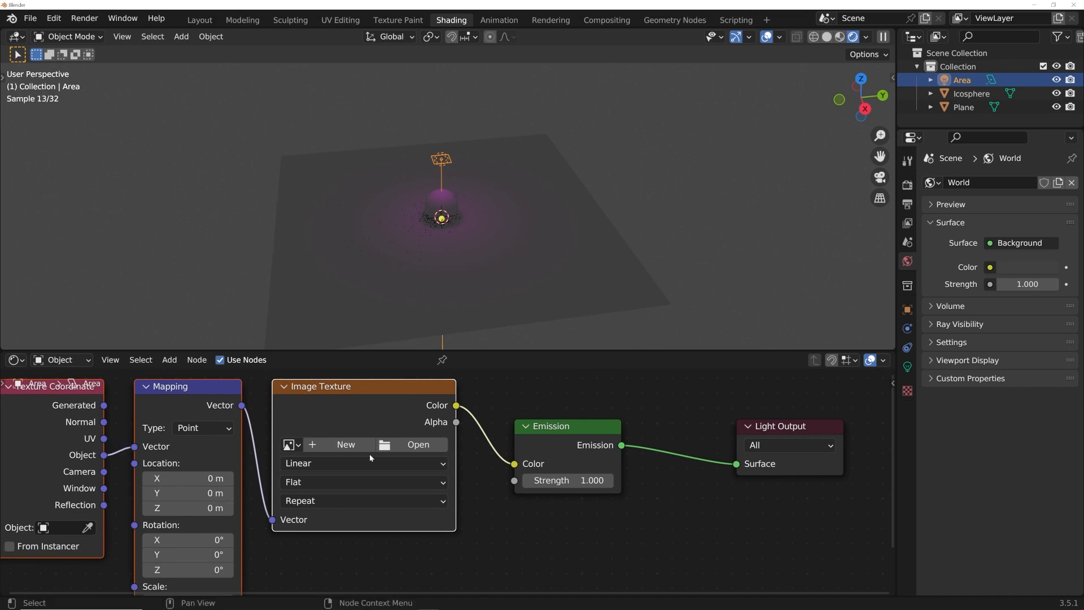
# Load the tree photo mila-tovar-YwRVGkG3gyo-unsplash.jpg from the Desktop folder into the Image Texture node
pyautogui.click(423, 445)
pyautogui.click(161, 251)
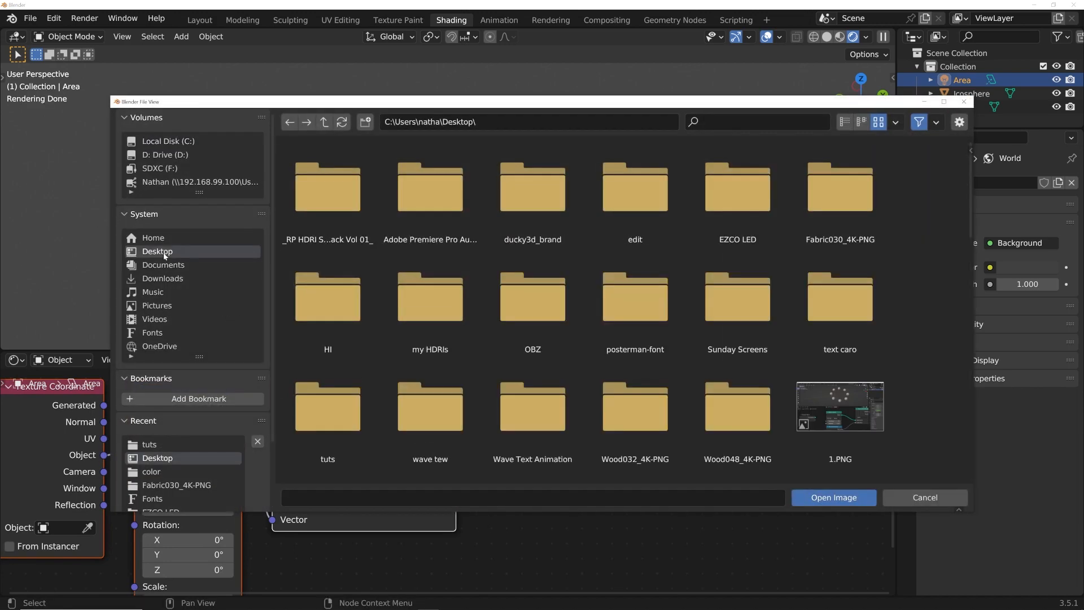
pyautogui.scroll(-3, 734, 271)
pyautogui.scroll(-9, 660, 311)
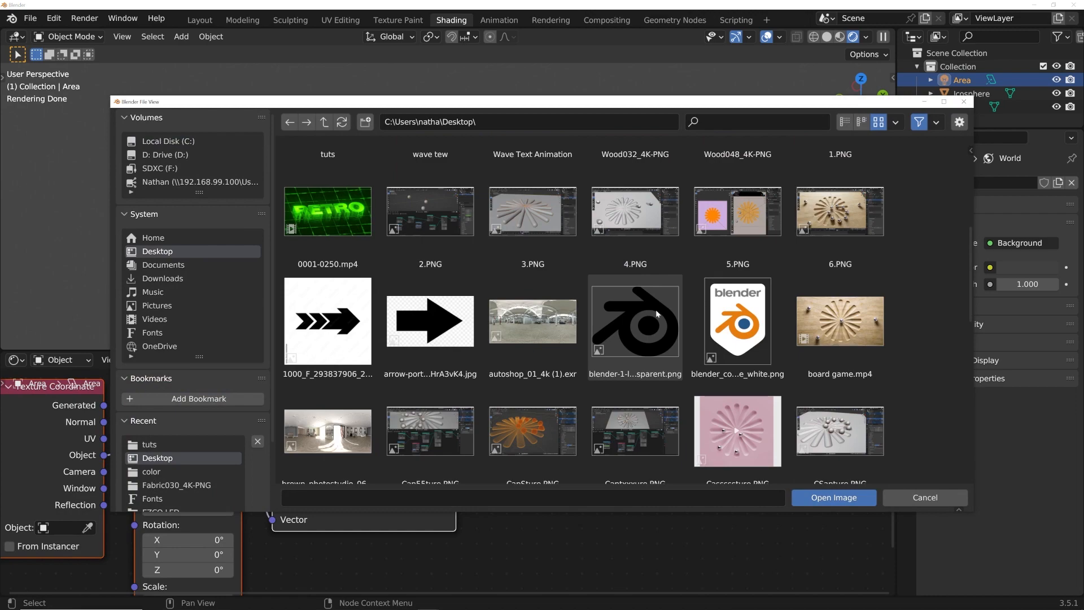
pyautogui.scroll(-6, 657, 310)
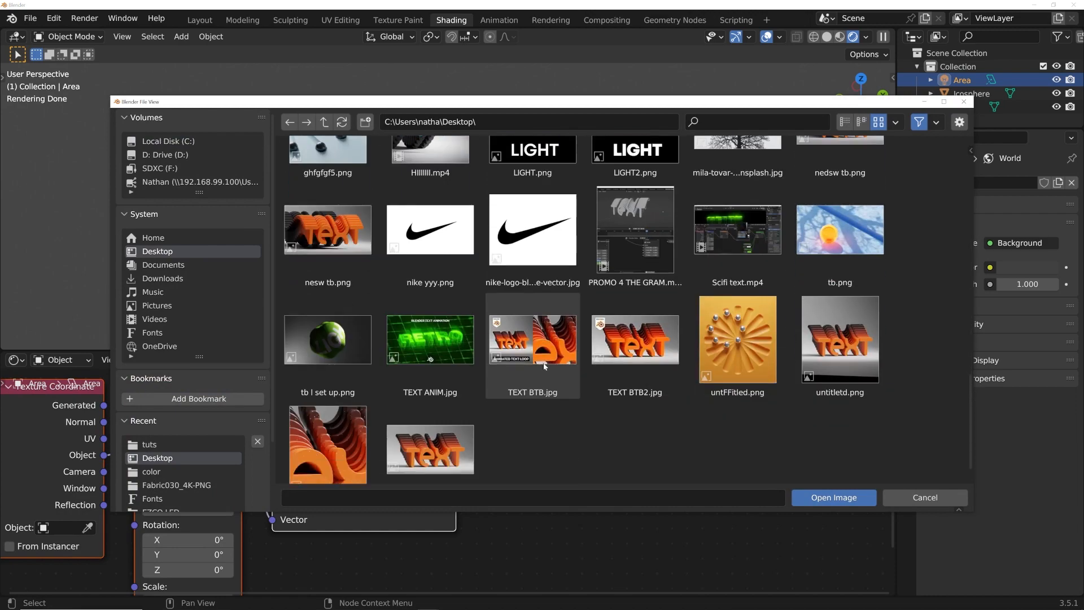
pyautogui.scroll(3, 544, 367)
pyautogui.doubleClick(736, 308)
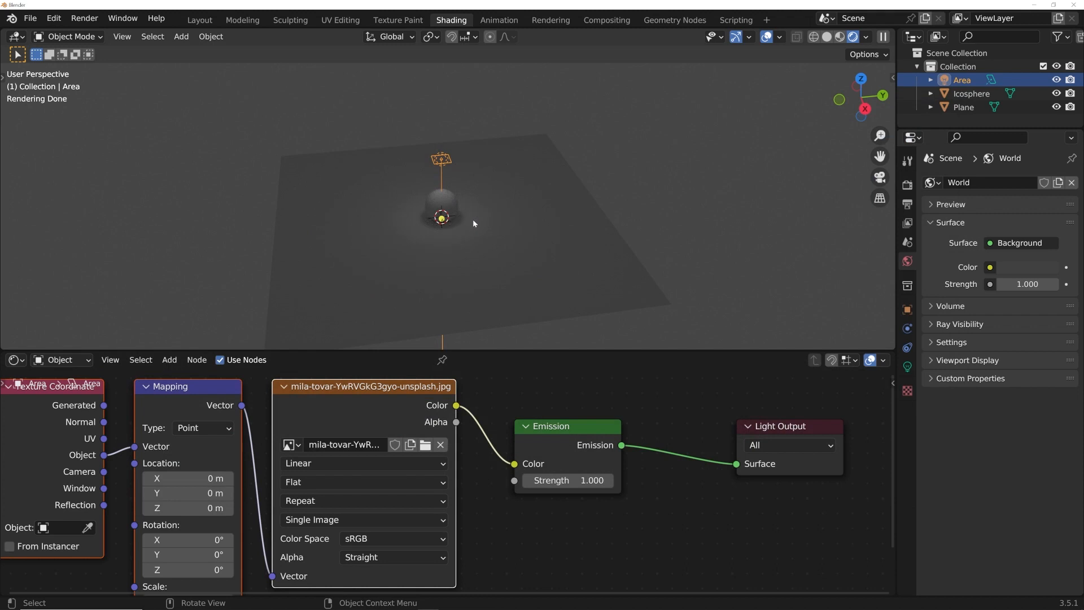
# Set the area light's beam spread to 0° and inspect the image projected onto the sphere
pyautogui.moveTo(315, 489); pyautogui.dragTo(318, 469, button='middle')
pyautogui.scroll(4, 412, 213)
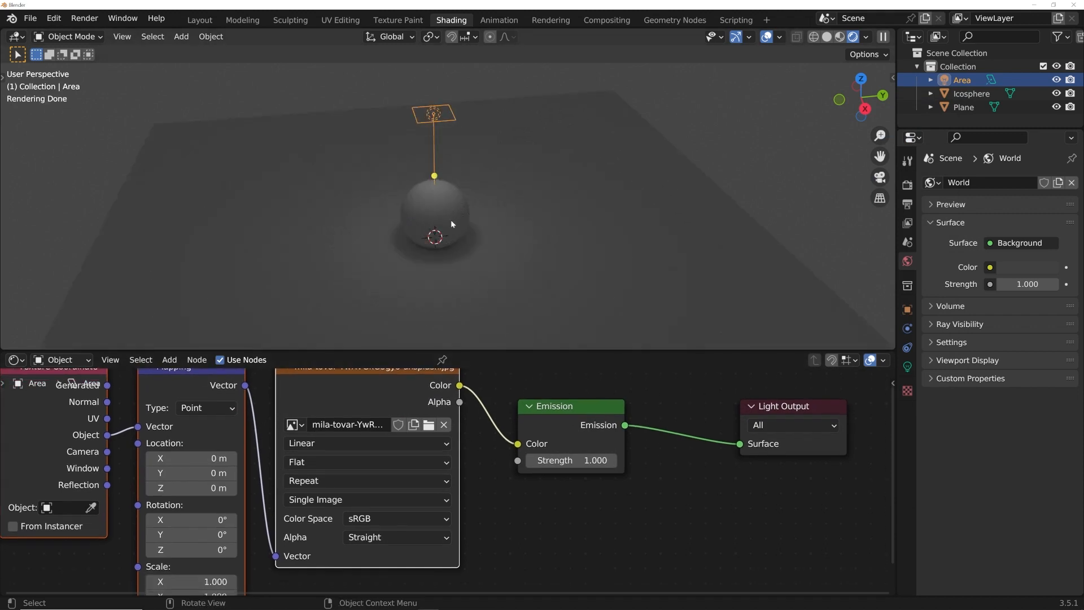
pyautogui.click(907, 366)
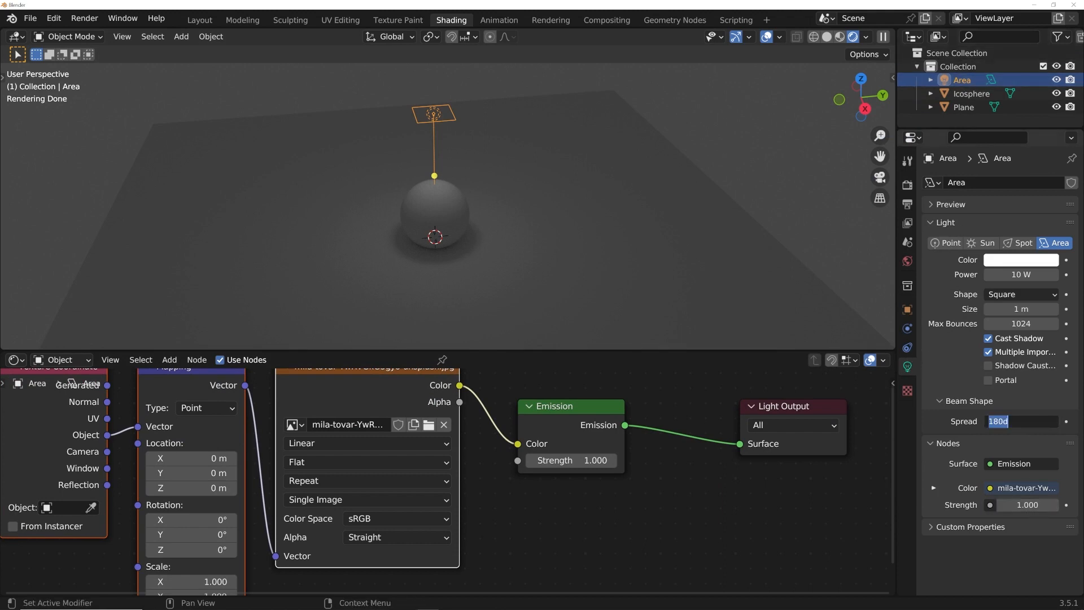
pyautogui.press('Return')
pyautogui.scroll(10, 448, 196)
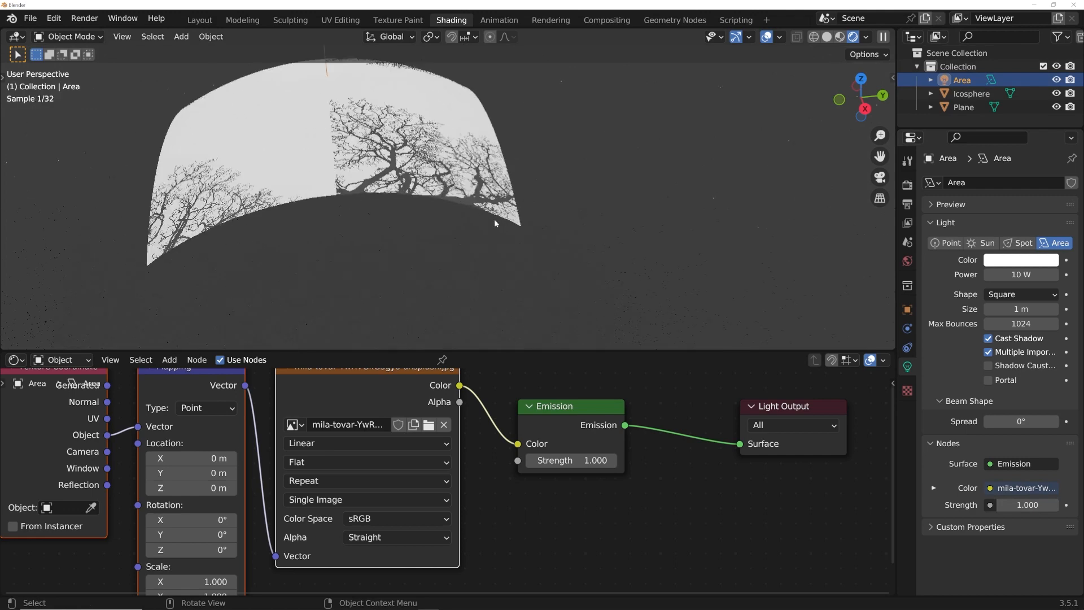
pyautogui.moveTo(492, 216); pyautogui.dragTo(484, 222, button='middle')
pyautogui.scroll(-6, 447, 192)
pyautogui.scroll(-6, 434, 197)
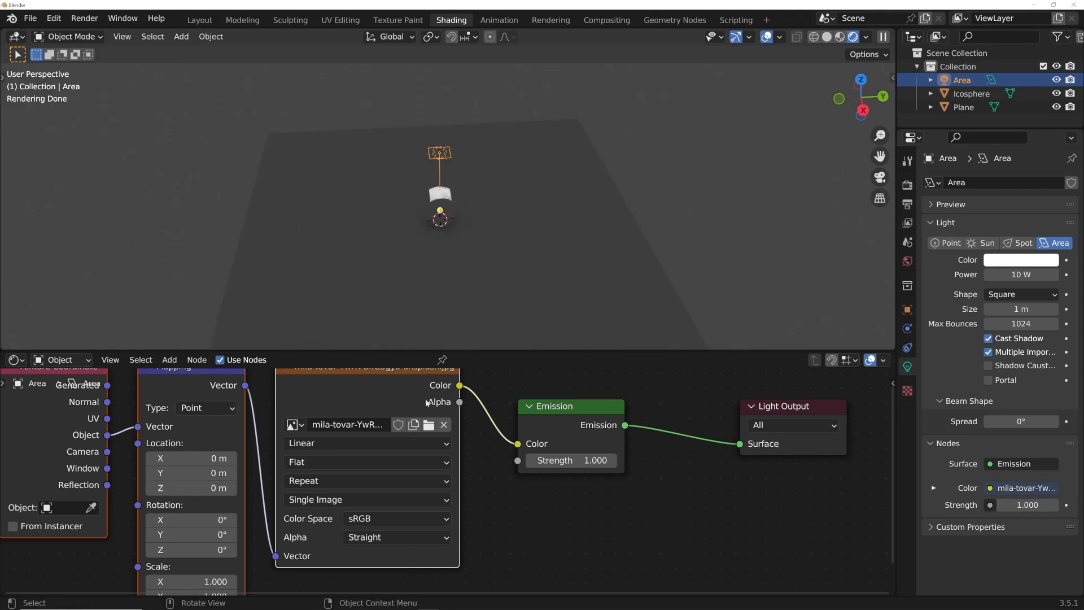
# Increase the area light's size to 10.8 m and its power to 1070 W
pyautogui.moveTo(1020, 309); pyautogui.dragTo(1073, 275)
pyautogui.moveTo(404, 203); pyautogui.dragTo(558, 227, button='middle')
pyautogui.scroll(5, 480, 229)
pyautogui.moveTo(82, 450); pyautogui.dragTo(230, 461, button='middle')
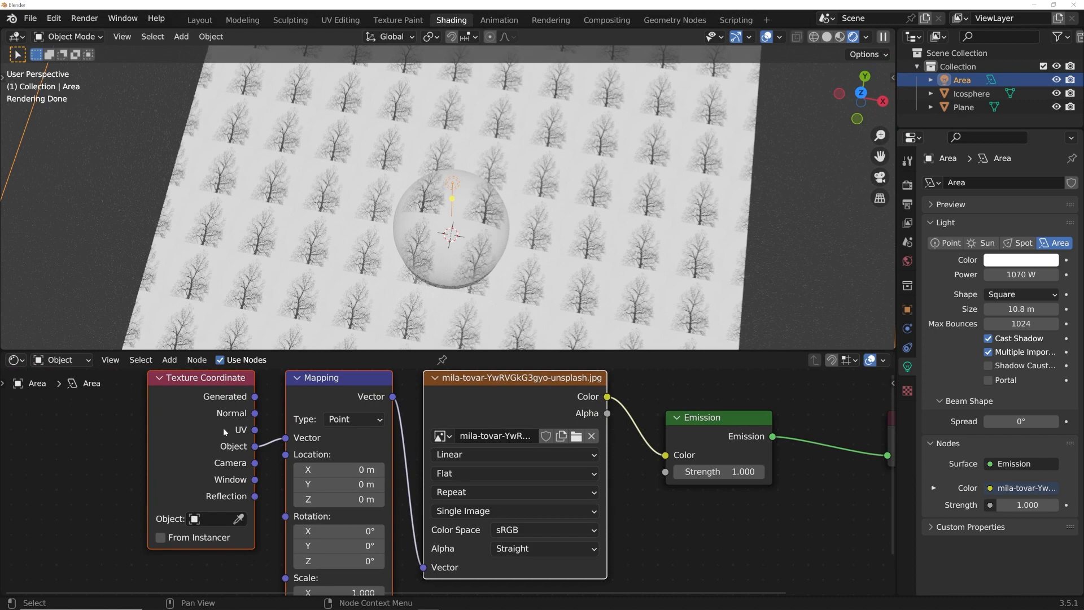
pyautogui.click(207, 523)
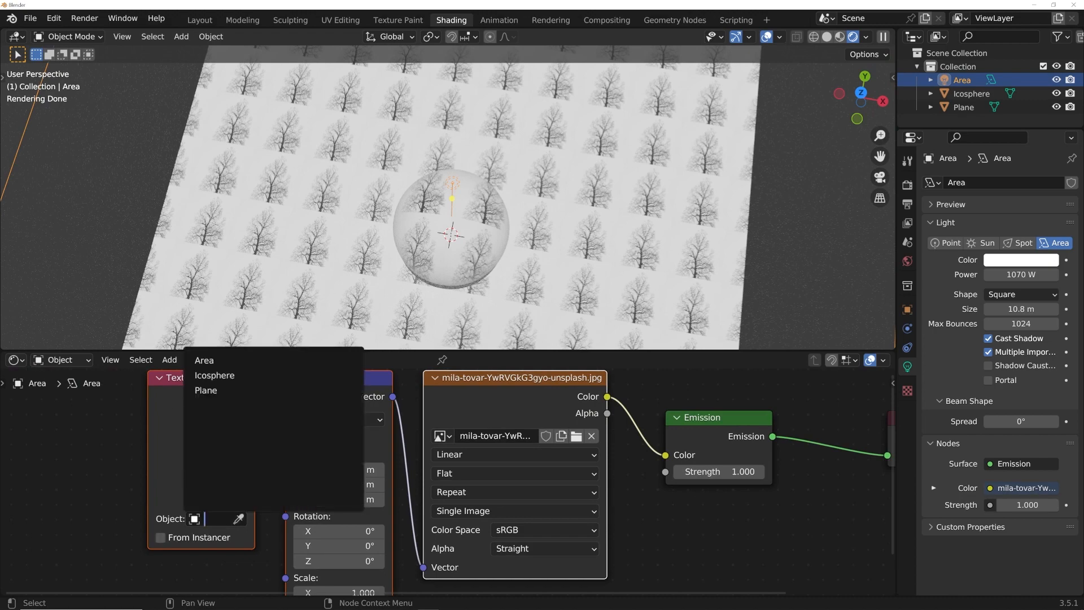
pyautogui.click(220, 360)
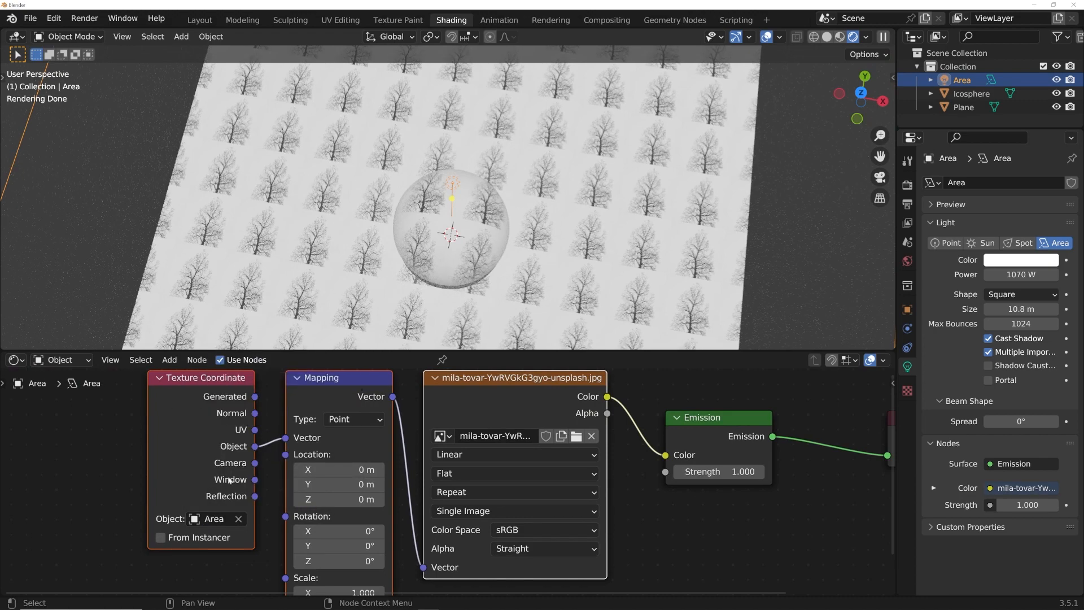
pyautogui.hotkey('ctrl', 'z')
pyautogui.scroll(-5, 473, 242)
pyautogui.moveTo(564, 220); pyautogui.dragTo(632, 225, button='middle')
pyautogui.press('g')
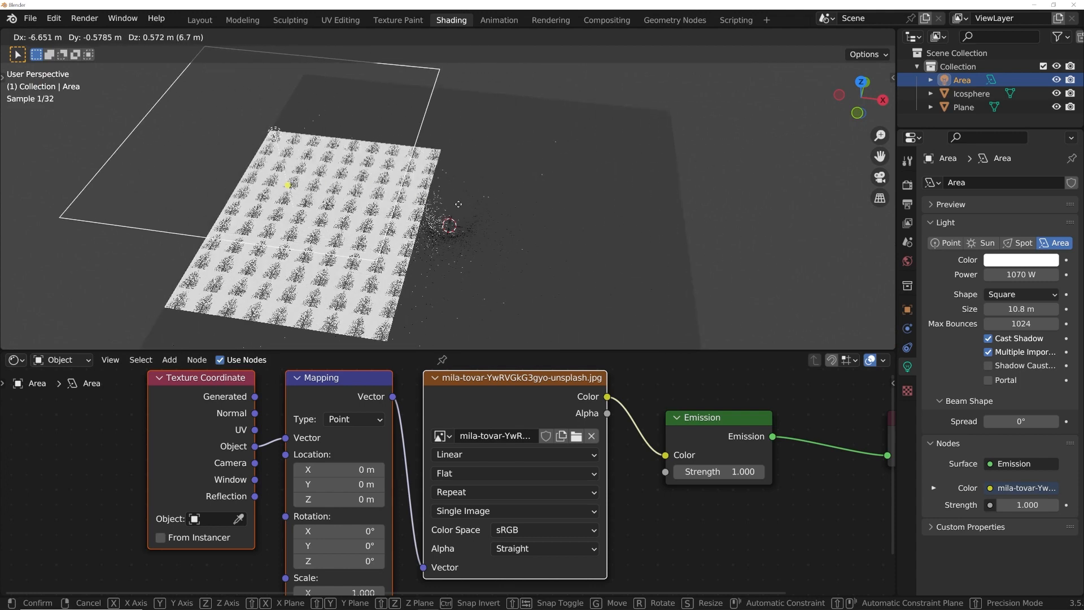
pyautogui.rightClick(650, 224)
# Set the Texture Coordinate node's object to Area and test the projection with a cancelled move of the light
pyautogui.click(211, 518)
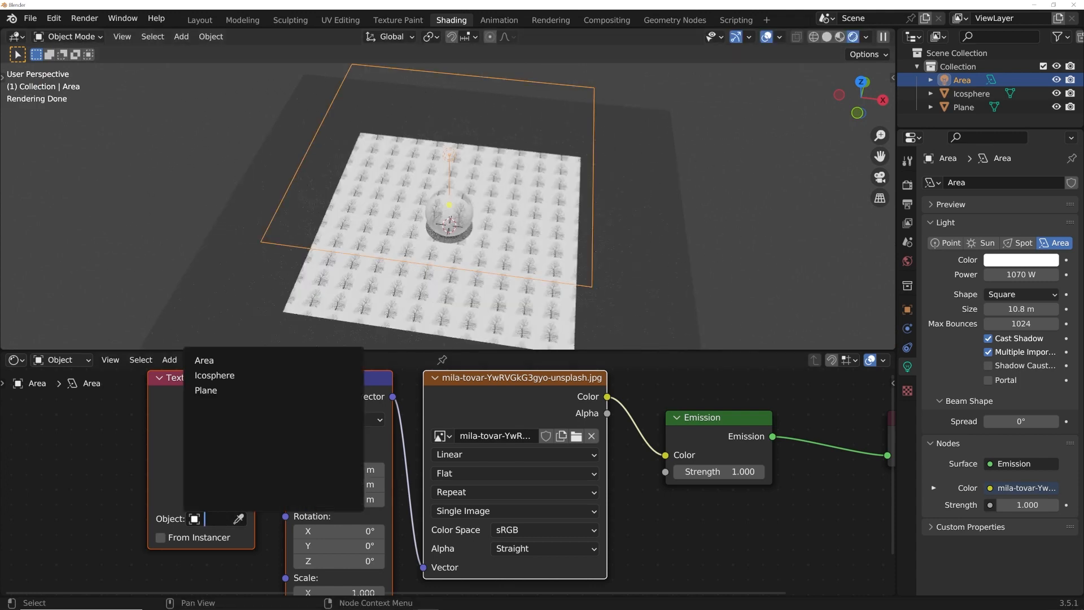
pyautogui.click(203, 359)
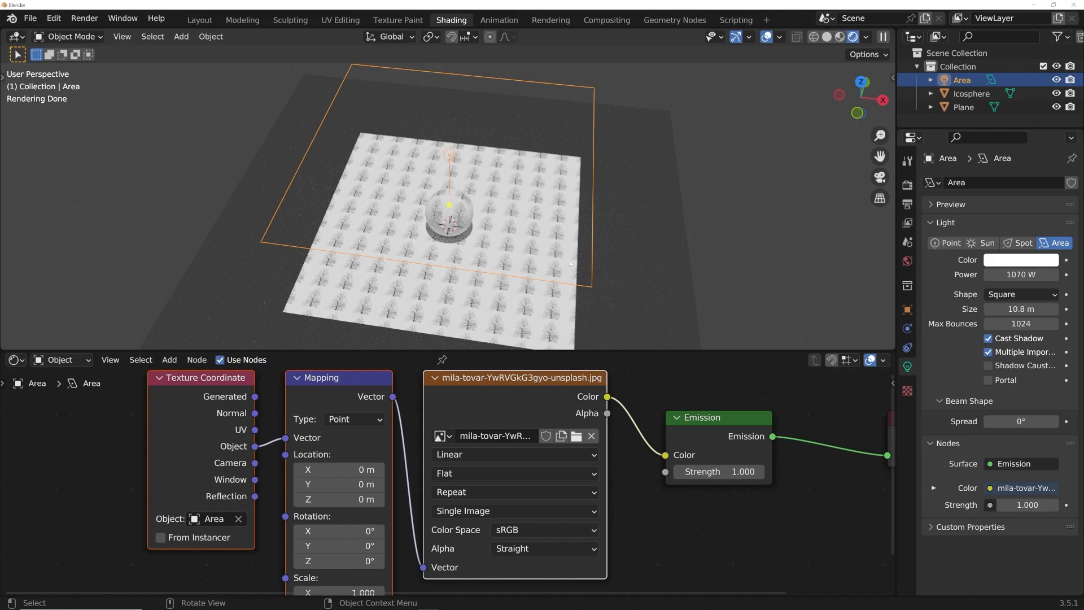
pyautogui.press('g')
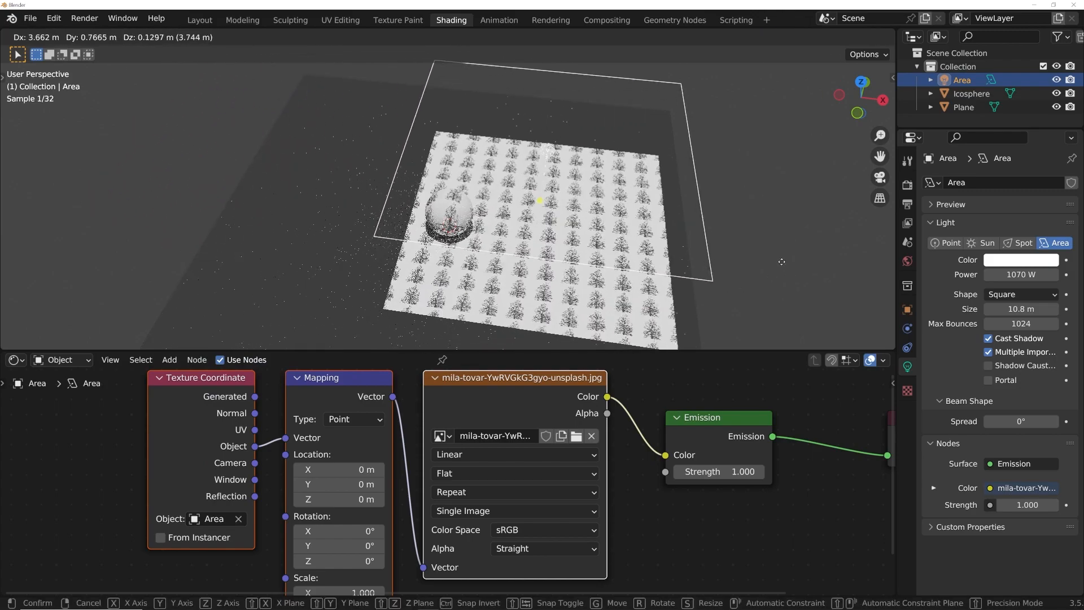
pyautogui.rightClick(618, 282)
# Set the tree image's Mapping scale to 0.060 on X, Y and Z
pyautogui.moveTo(618, 282); pyautogui.dragTo(593, 305, button='middle')
pyautogui.moveTo(489, 509); pyautogui.dragTo(524, 437, button='middle')
pyautogui.click(518, 439)
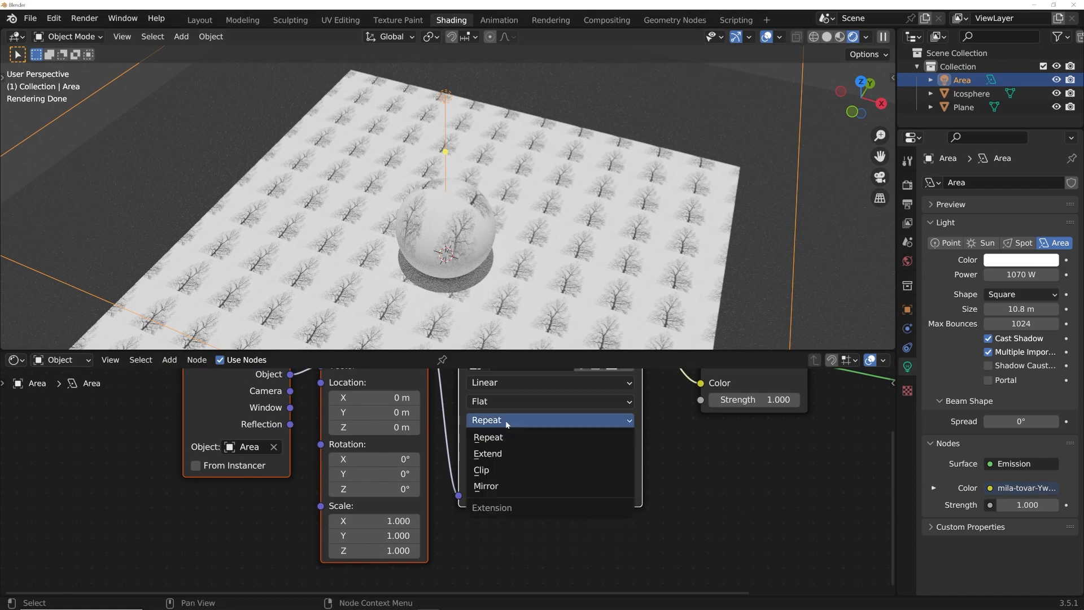
pyautogui.moveTo(392, 521); pyautogui.dragTo(488, 535)
pyautogui.hotkey('ctrl', 'z')
pyautogui.moveTo(386, 520); pyautogui.dragTo(333, 551)
pyautogui.scroll(-2, 389, 465)
# Offset the tree image in the Mapping node to location X -1.46 m and Y 0.57 m
pyautogui.moveTo(390, 445); pyautogui.dragTo(421, 456)
pyautogui.scroll(-4, 533, 246)
pyautogui.moveTo(533, 245); pyautogui.dragTo(538, 288, button='middle')
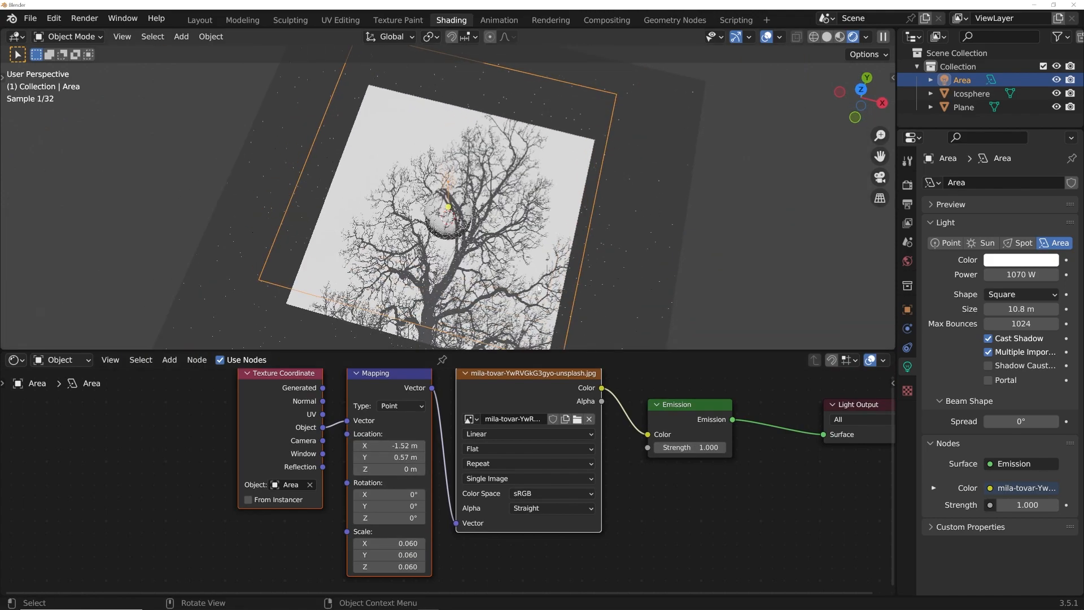
pyautogui.moveTo(396, 445); pyautogui.dragTo(396, 445)
# Try softening the projected branch shadows with an area light spread of about 2.33°, and return the spread to 0°
pyautogui.moveTo(505, 249); pyautogui.dragTo(480, 265, button='middle')
pyautogui.scroll(3, 479, 267)
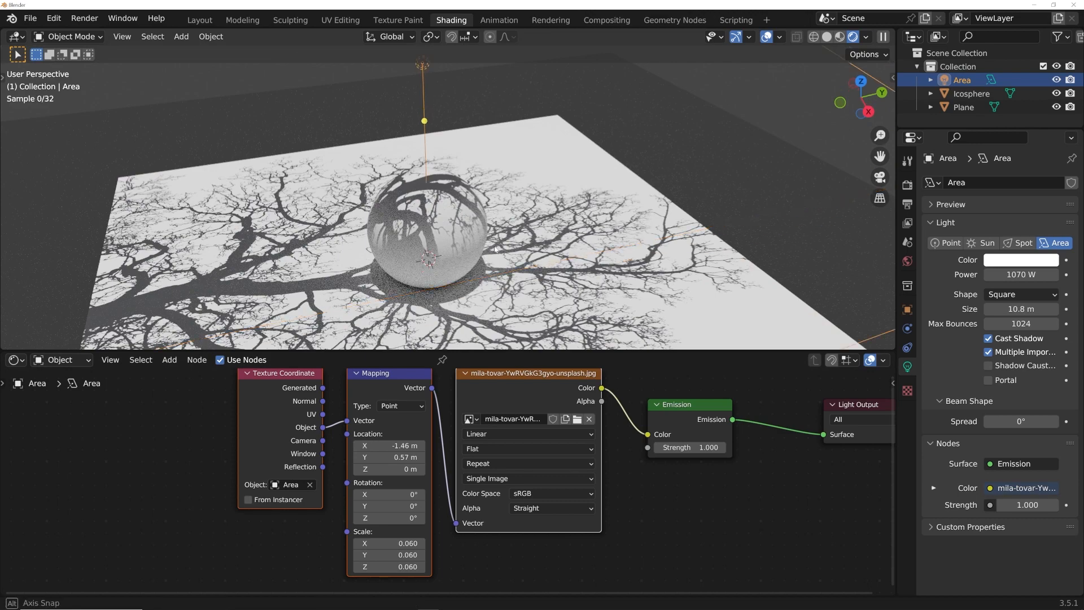
pyautogui.scroll(4, 472, 286)
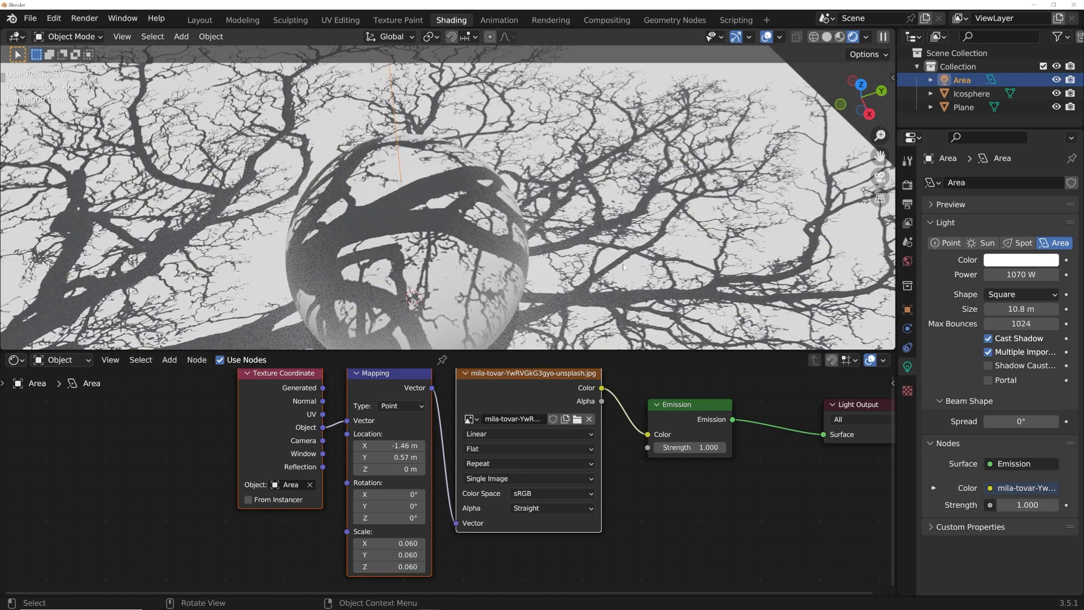
pyautogui.moveTo(570, 271); pyautogui.dragTo(469, 232, button='middle')
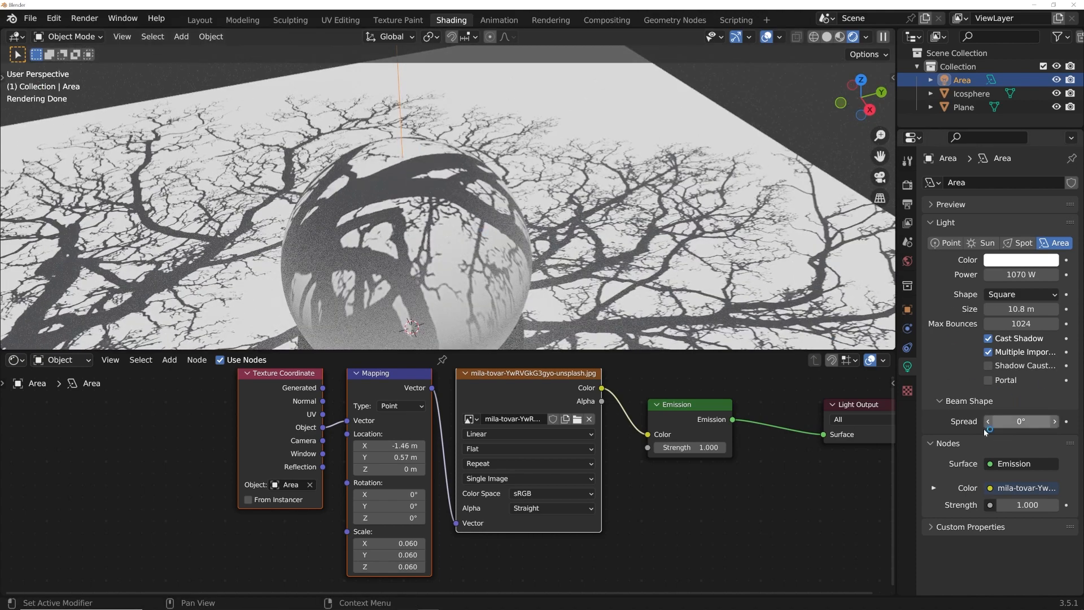
pyautogui.moveTo(1018, 421)
pyautogui.mouseDown()
pyautogui.moveTo(1049, 421)
pyautogui.moveTo(1019, 421)
pyautogui.mouseUp()
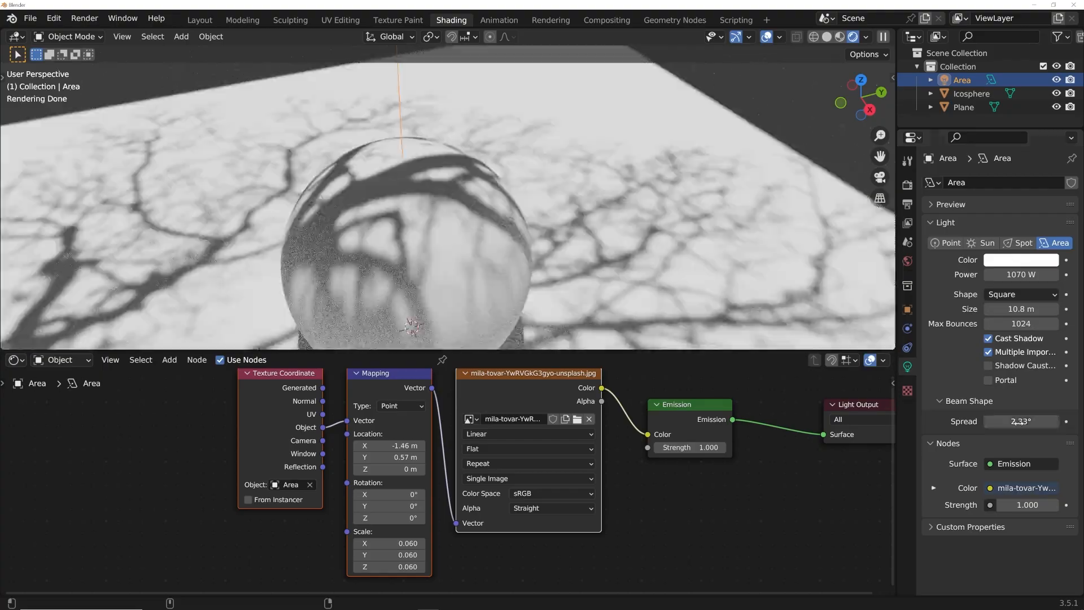
pyautogui.moveTo(628, 239); pyautogui.dragTo(613, 248, button='middle')
pyautogui.scroll(-5, 623, 246)
pyautogui.moveTo(1021, 421); pyautogui.dragTo(983, 421)
# Raise the area light about 5 m above the scene and reposition it over the plane
pyautogui.moveTo(582, 275); pyautogui.dragTo(562, 244, button='middle')
pyautogui.scroll(-5, 546, 236)
pyautogui.press('g')
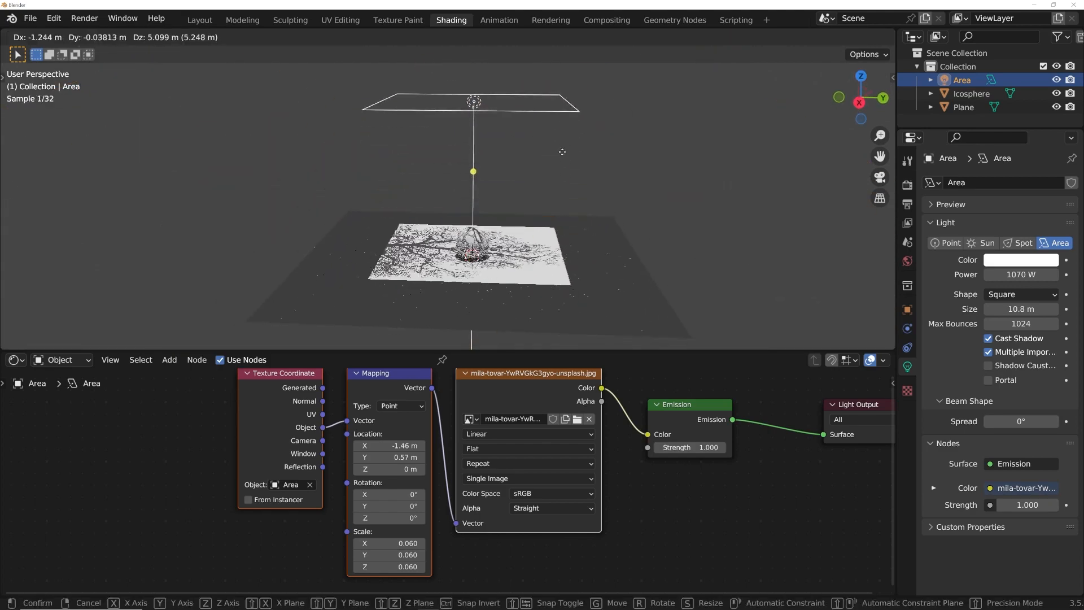
pyautogui.click(568, 143)
pyautogui.moveTo(521, 196); pyautogui.dragTo(600, 260, button='middle')
pyautogui.press('g')
pyautogui.click(670, 258)
# Readjust the tree image's uniform Mapping scale and set its Y location to 0.48 m
pyautogui.moveTo(404, 543); pyautogui.dragTo(413, 566)
pyautogui.moveTo(395, 456)
pyautogui.mouseDown()
pyautogui.moveTo(427, 457)
pyautogui.moveTo(396, 457)
pyautogui.mouseUp()
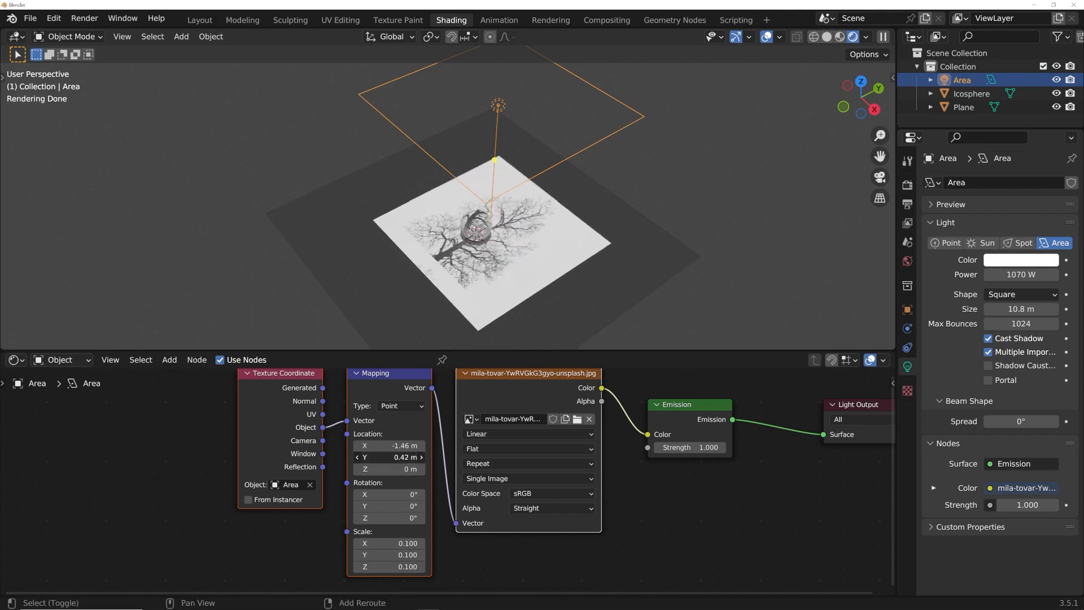
pyautogui.moveTo(395, 543); pyautogui.dragTo(382, 567)
pyautogui.scroll(3, 464, 460)
pyautogui.scroll(-4, 464, 461)
# Move the Light Output and Emission nodes away from the image nodes to make room for more nodes
pyautogui.moveTo(696, 423); pyautogui.dragTo(513, 478, button='middle')
pyautogui.moveTo(639, 465); pyautogui.dragTo(735, 456)
pyautogui.moveTo(515, 470); pyautogui.dragTo(578, 463)
pyautogui.moveTo(530, 445); pyautogui.dragTo(483, 510, button='middle')
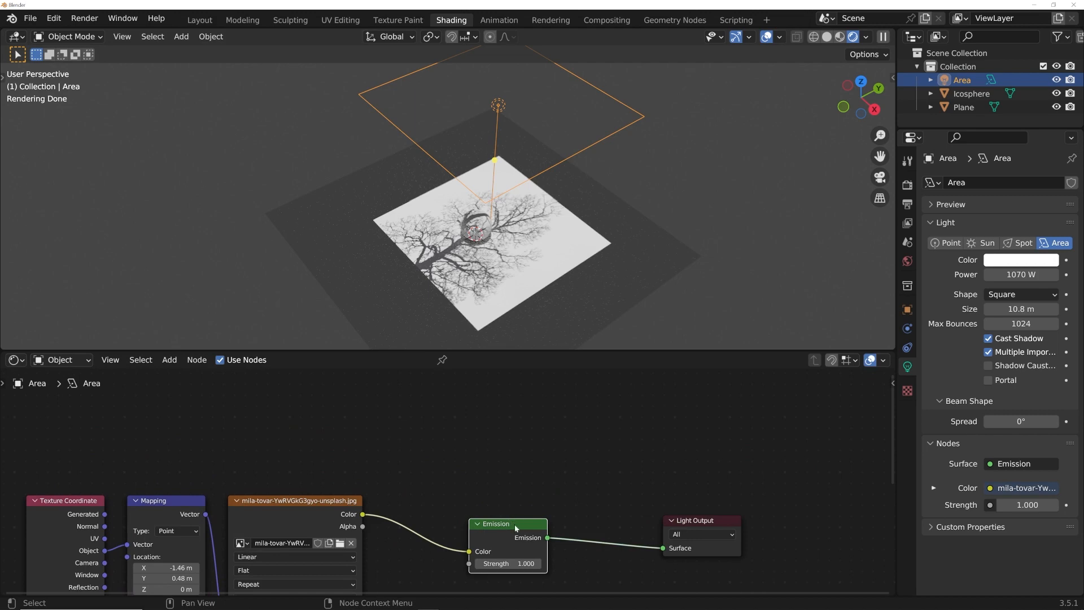
pyautogui.moveTo(514, 524); pyautogui.dragTo(520, 424)
pyautogui.scroll(3, 519, 424)
pyautogui.moveTo(519, 403); pyautogui.dragTo(517, 458, button='middle')
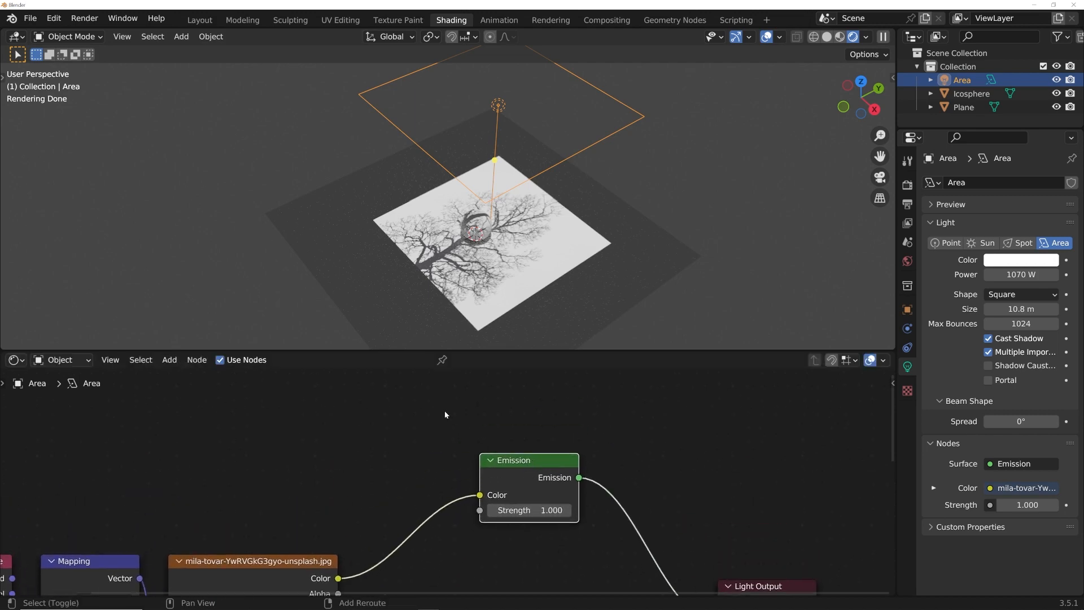
# Add a Mix node set to Color and insert it between the tree image and Emission, with the image feeding B
pyautogui.hotkey('shift', 'a')
pyautogui.write('mix')
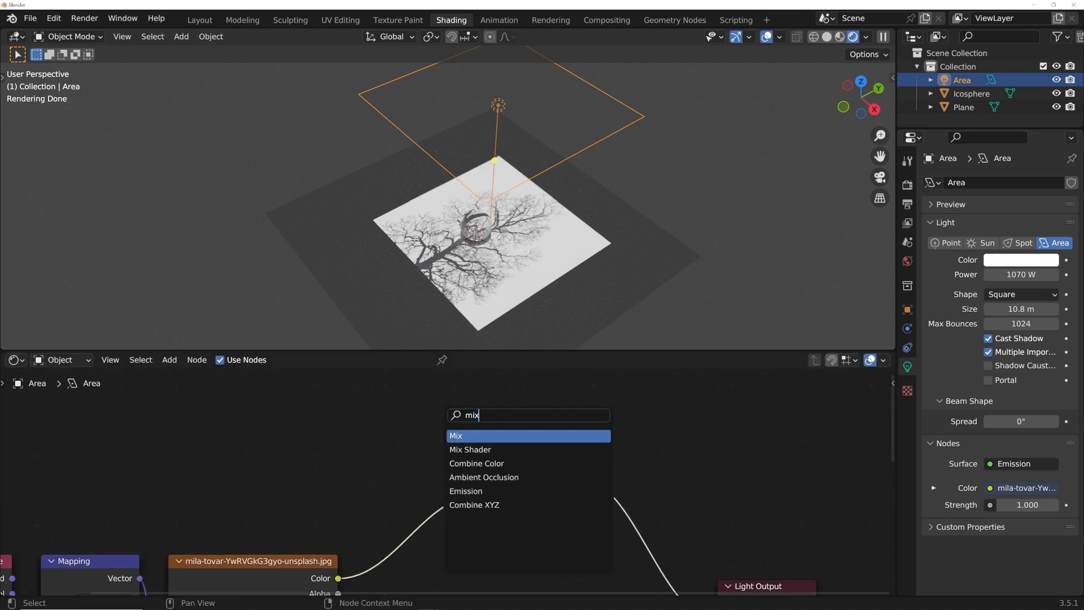
pyautogui.click(477, 435)
pyautogui.click(333, 421)
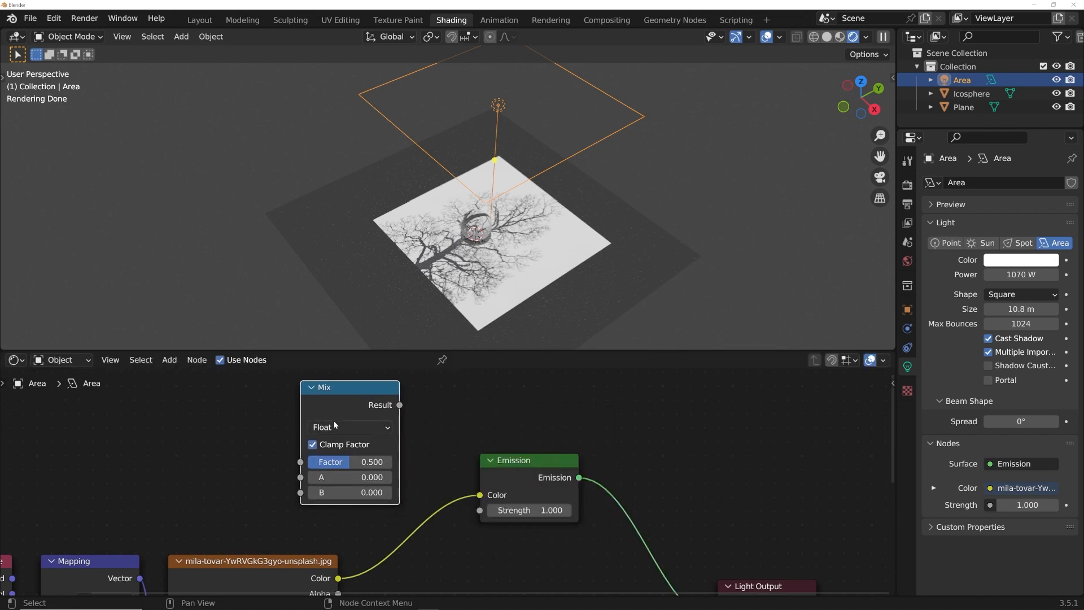
pyautogui.click(338, 428)
pyautogui.click(336, 476)
pyautogui.moveTo(332, 395); pyautogui.dragTo(428, 533)
# Set the Mix node's A color to black and move the node higher in the node layout
pyautogui.click(491, 519)
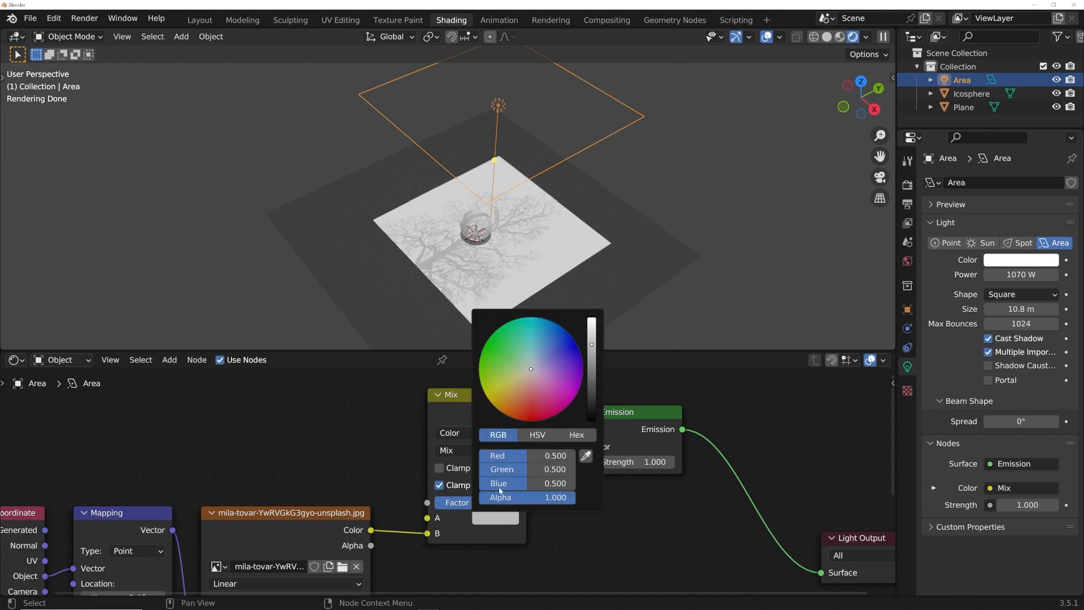
pyautogui.moveTo(589, 398); pyautogui.dragTo(589, 421)
pyautogui.moveTo(481, 397); pyautogui.dragTo(473, 444, button='middle')
pyautogui.moveTo(473, 445); pyautogui.dragTo(476, 409)
# Add a ColorRamp node above the image texture and connect its Color output to the Mix node's Factor
pyautogui.scroll(-2, 451, 418)
pyautogui.scroll(-2, 451, 419)
pyautogui.hotkey('shift', 'a')
pyautogui.write('col')
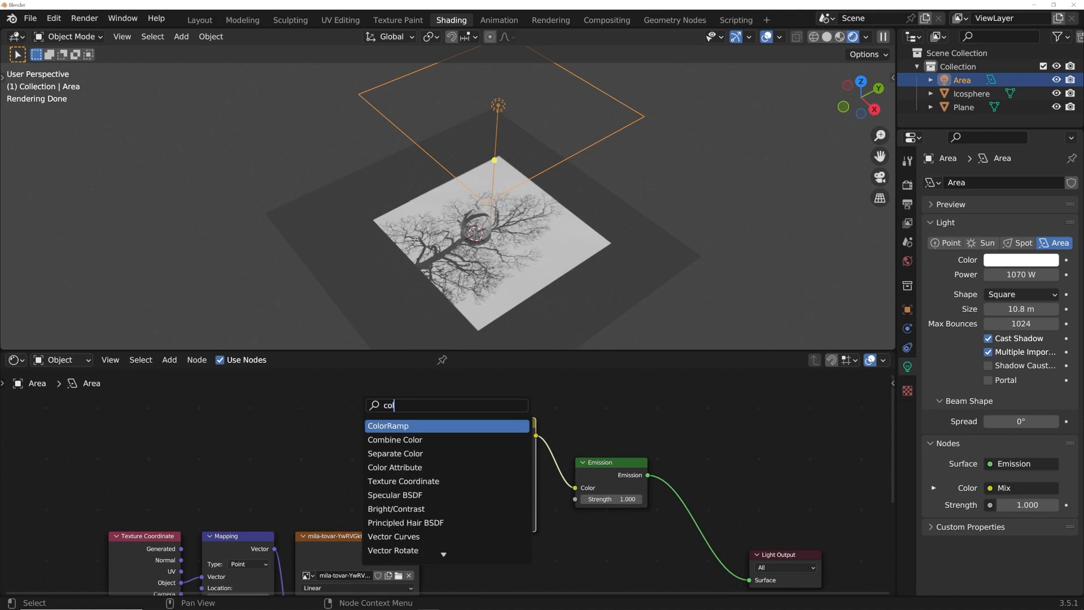
pyautogui.press('Return')
pyautogui.click(350, 406)
pyautogui.moveTo(414, 410); pyautogui.dragTo(463, 501)
# Add a Gradient Texture set to Spherical and connect its Color output to the ColorRamp's Fac input
pyautogui.moveTo(254, 411); pyautogui.dragTo(384, 411, button='middle')
pyautogui.hotkey('shift', 'a')
pyautogui.click(384, 410)
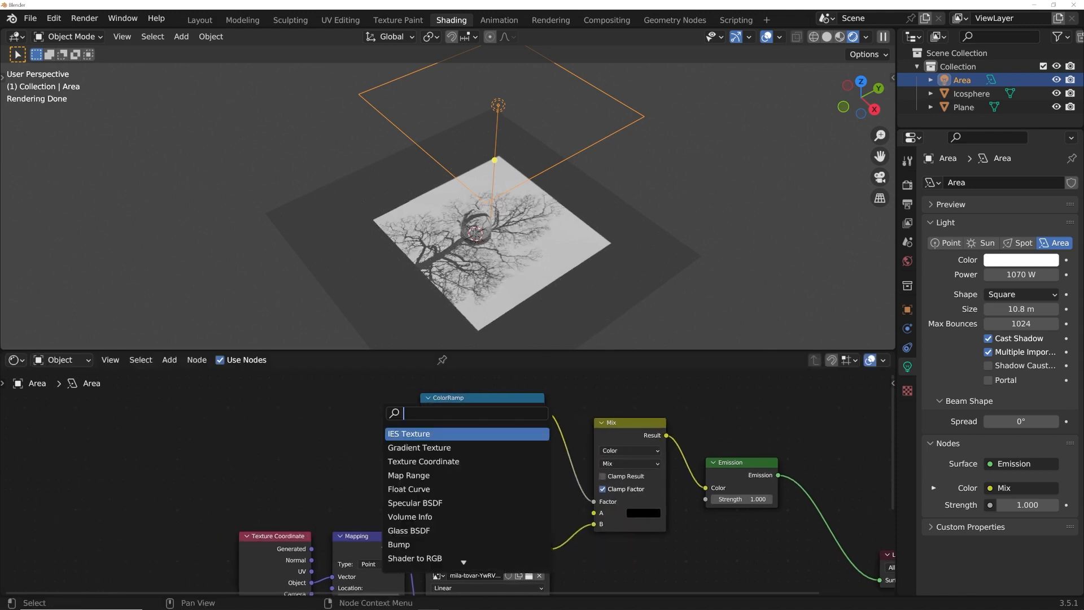
pyautogui.write('gra')
pyautogui.click(415, 434)
pyautogui.click(345, 445)
pyautogui.click(347, 451)
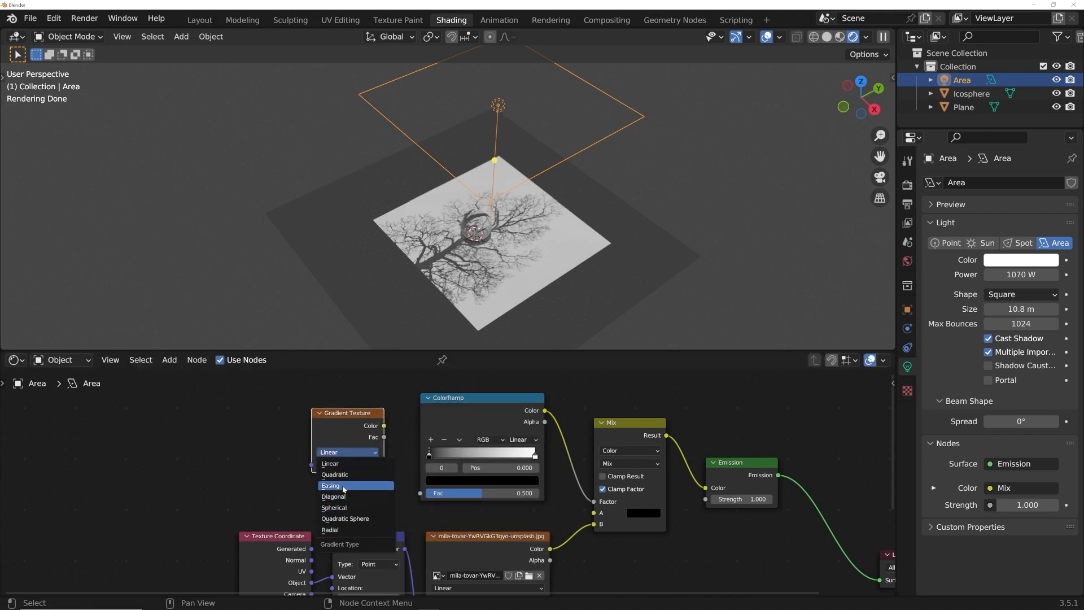
pyautogui.click(343, 508)
pyautogui.moveTo(383, 426); pyautogui.dragTo(420, 493)
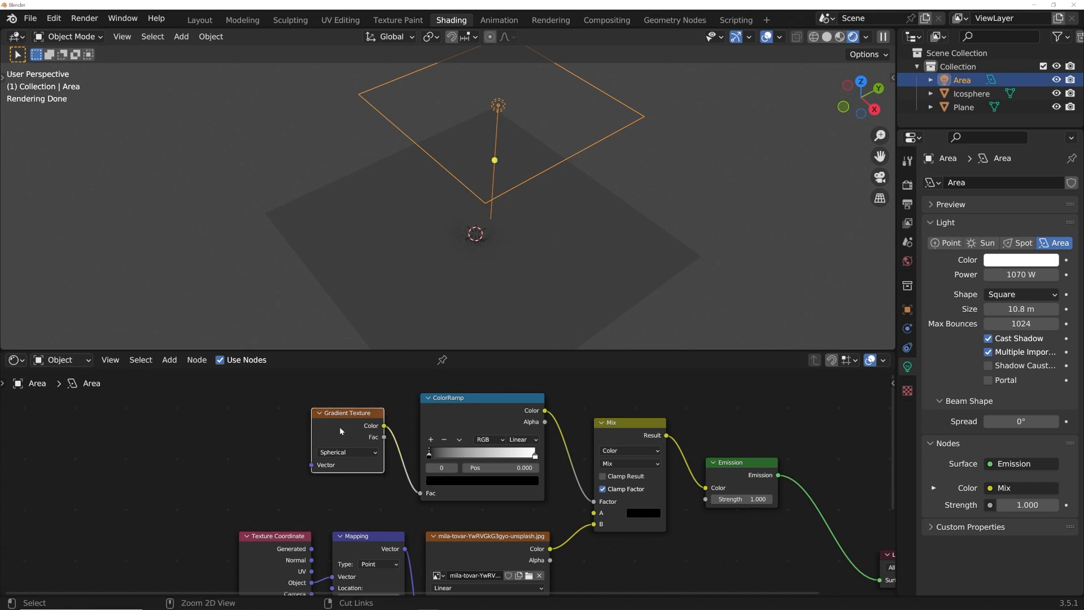
# Add Mapping and Texture Coordinate nodes to the Gradient Texture and move them clear of the image nodes
pyautogui.hotkey('ctrl', 't')
pyautogui.press('g')
pyautogui.click(273, 441)
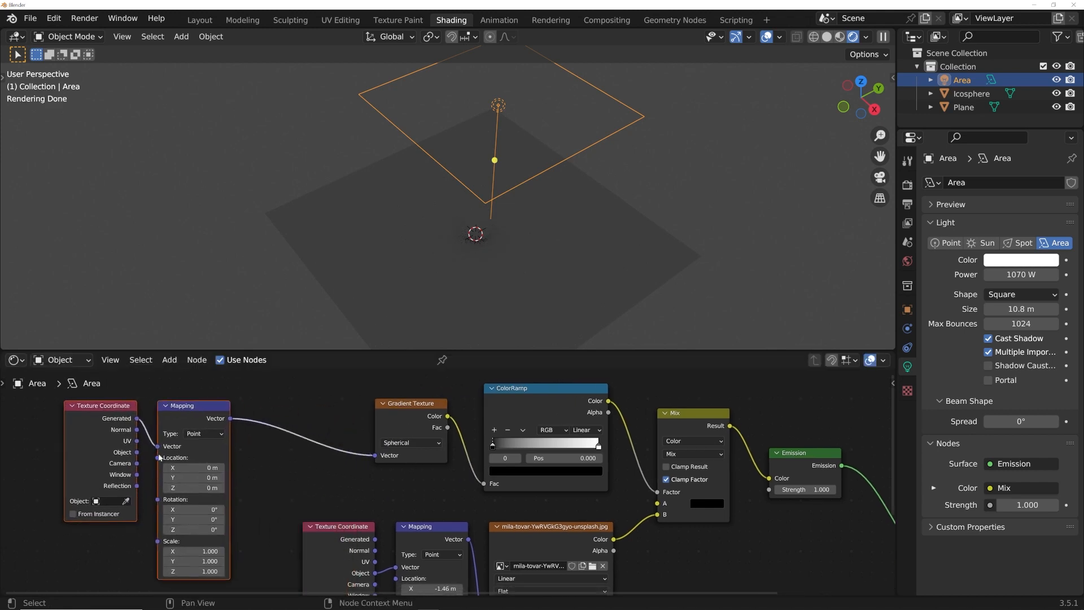
# Connect the gradient's Texture Coordinate Object output to its Mapping Vector input and choose Area as the reference object
pyautogui.moveTo(143, 455); pyautogui.dragTo(159, 447)
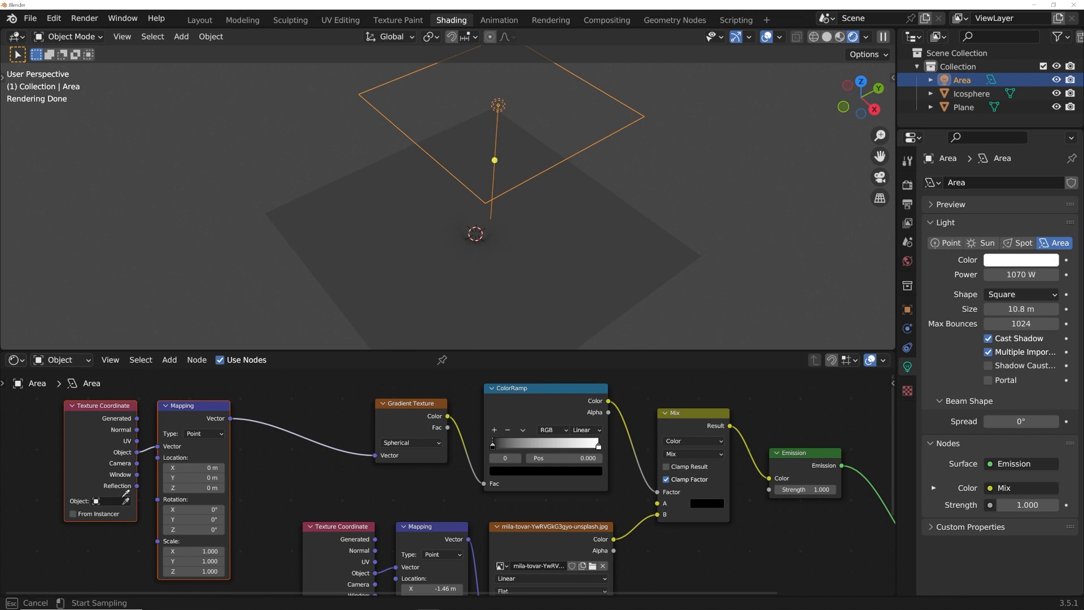
pyautogui.click(108, 501)
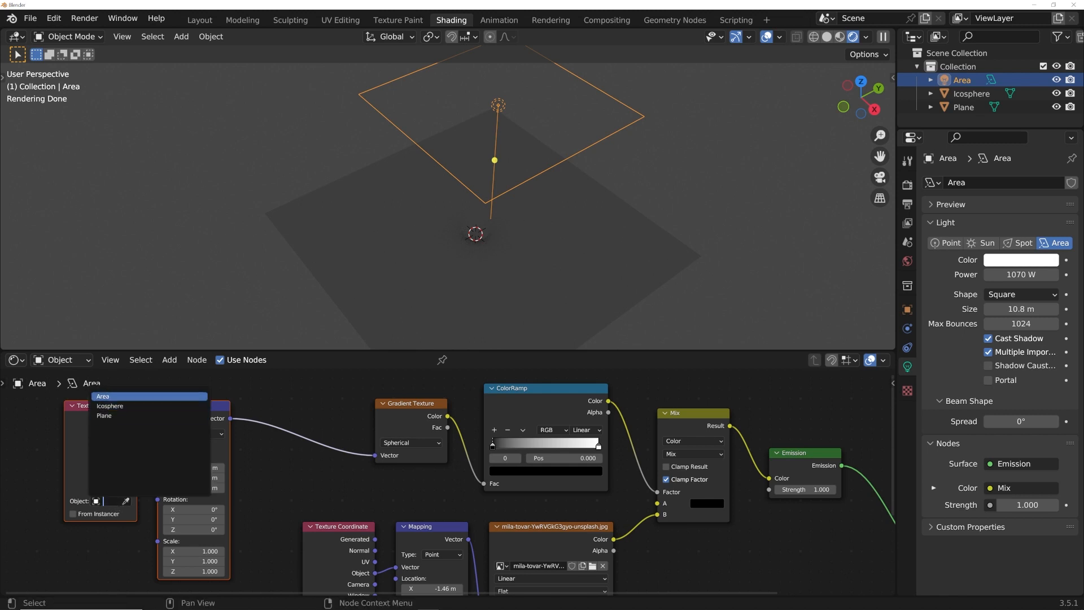
pyautogui.click(113, 397)
# Set the scale of the gradient's Mapping node to 0.220 on all three axes
pyautogui.moveTo(550, 233); pyautogui.dragTo(502, 352, button='middle')
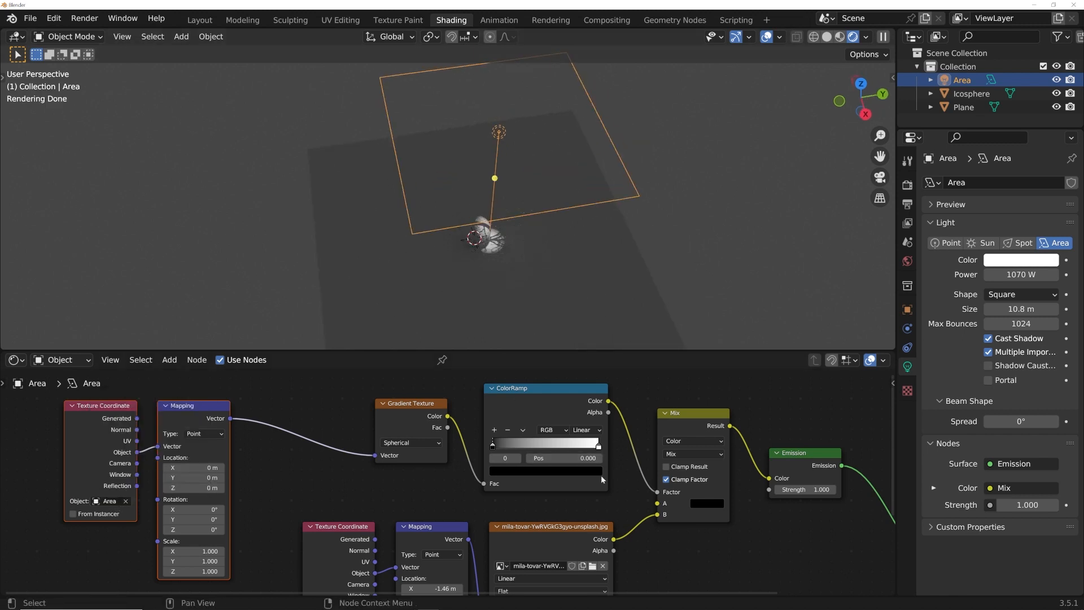
pyautogui.moveTo(199, 556); pyautogui.dragTo(169, 571)
pyautogui.moveTo(405, 249); pyautogui.dragTo(444, 233, button='middle')
pyautogui.scroll(6, 455, 204)
pyautogui.scroll(-2, 455, 203)
# Try a black arrow JPG from the Desktop in the Image Texture node in place of the tree image
pyautogui.keyDown('shift'); pyautogui.moveTo(566, 504); pyautogui.dragTo(425, 413, button='middle'); pyautogui.keyUp('shift')
pyautogui.click(451, 472)
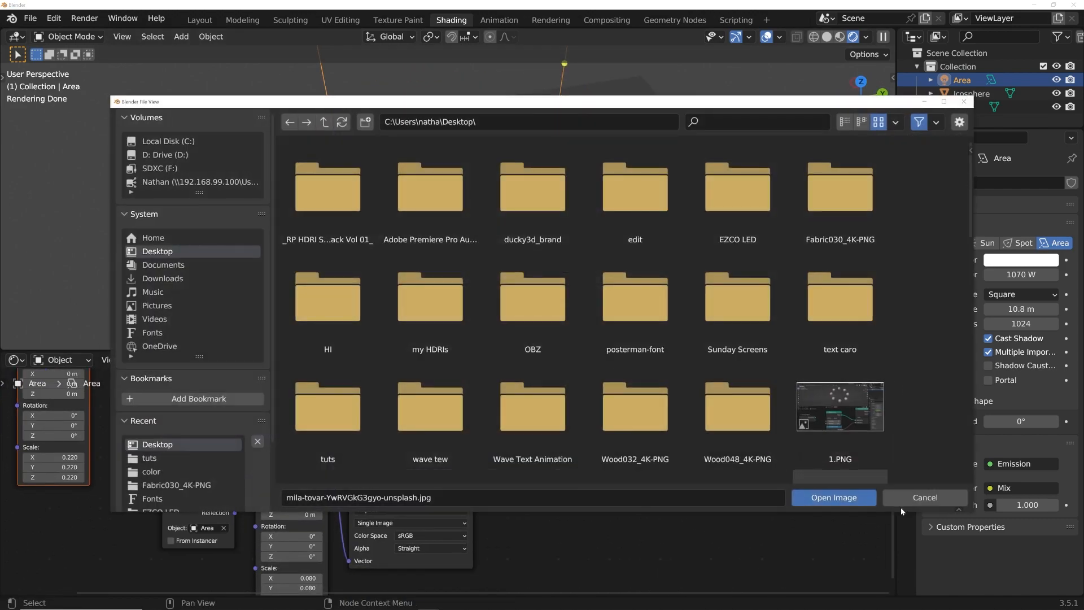
pyautogui.click(924, 497)
pyautogui.click(453, 472)
pyautogui.scroll(-8, 502, 288)
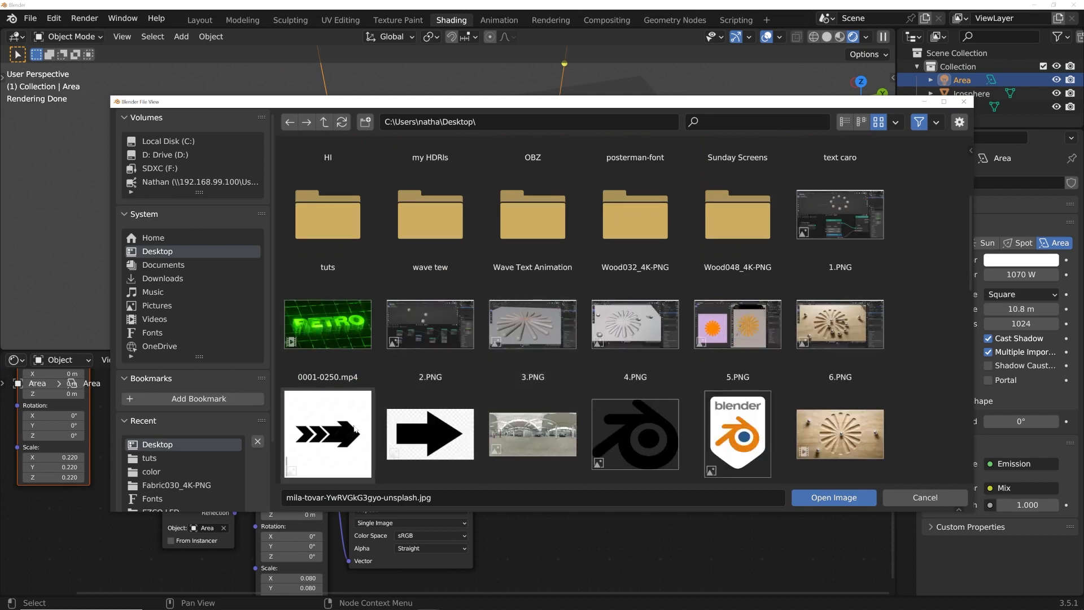
pyautogui.doubleClick(327, 433)
pyautogui.moveTo(506, 223); pyautogui.dragTo(643, 261, button='middle')
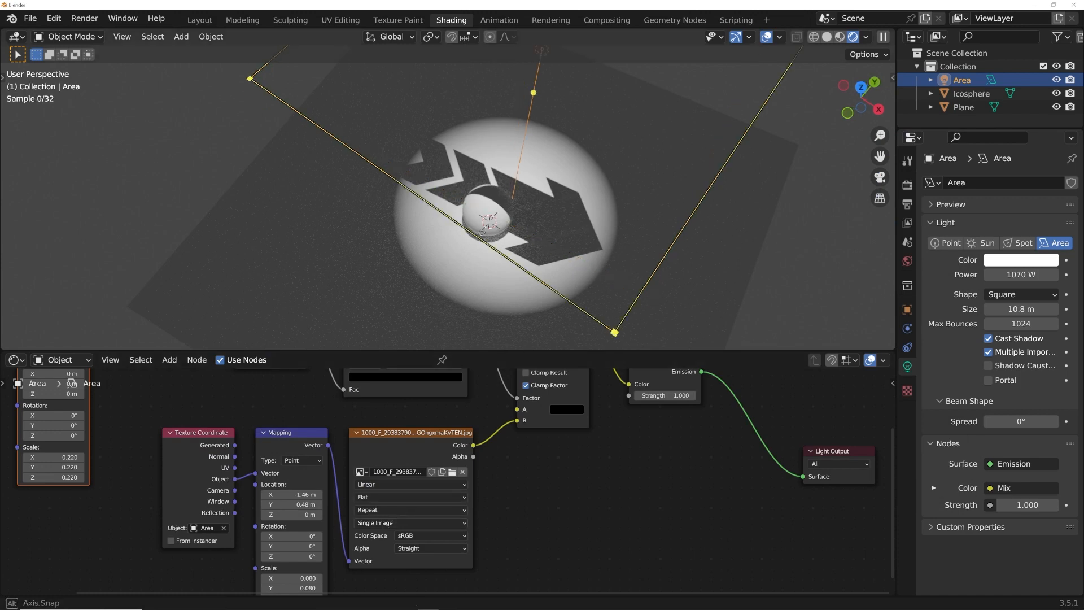
pyautogui.moveTo(509, 231); pyautogui.dragTo(436, 223, button='middle')
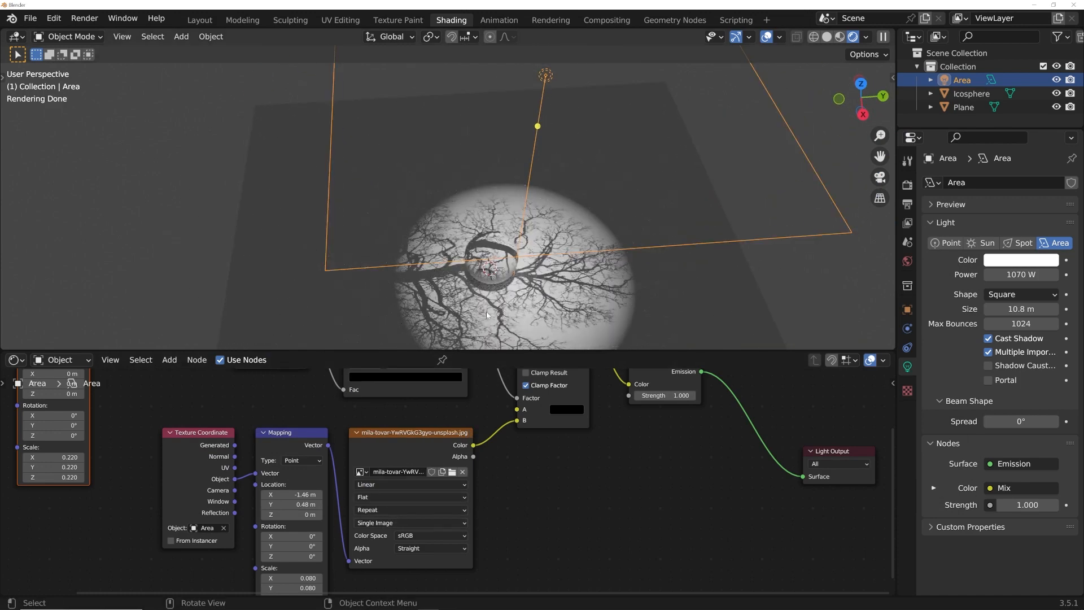
# Move the area light off to one side of the plane and rotate it freely to shine diagonally onto the sphere
pyautogui.scroll(-5, 528, 436)
pyautogui.moveTo(527, 435); pyautogui.dragTo(522, 458, button='middle')
pyautogui.scroll(-4, 526, 258)
pyautogui.moveTo(526, 259); pyautogui.dragTo(512, 208, button='middle')
pyautogui.keyDown('shift'); pyautogui.moveTo(511, 207); pyautogui.dragTo(533, 230, button='middle'); pyautogui.keyUp('shift')
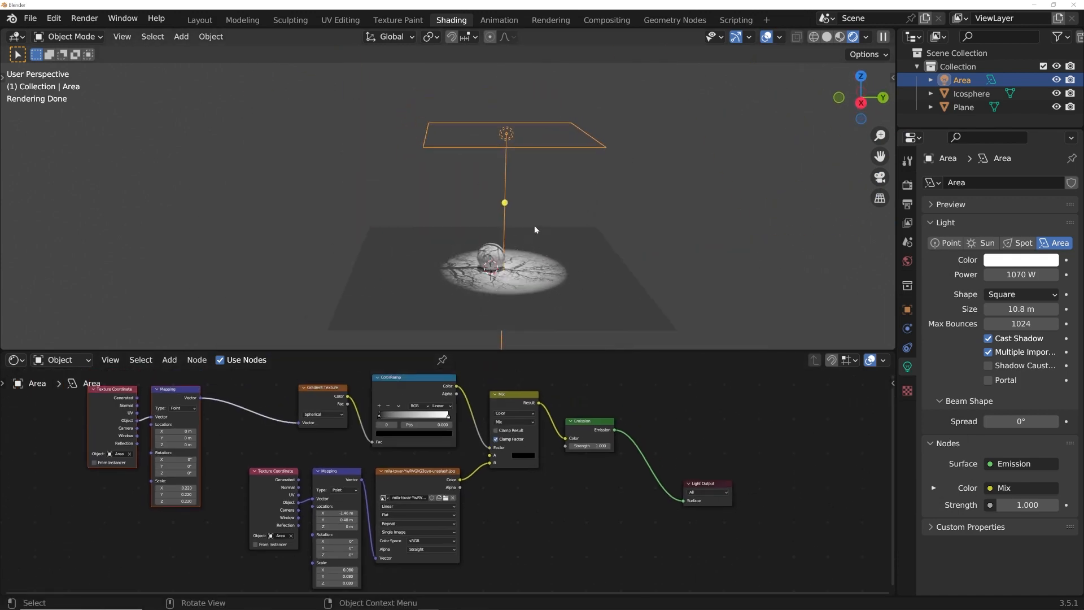
pyautogui.press('g')
pyautogui.click(426, 259)
pyautogui.press('g')
pyautogui.click(422, 259)
pyautogui.press('r')
pyautogui.press('r')
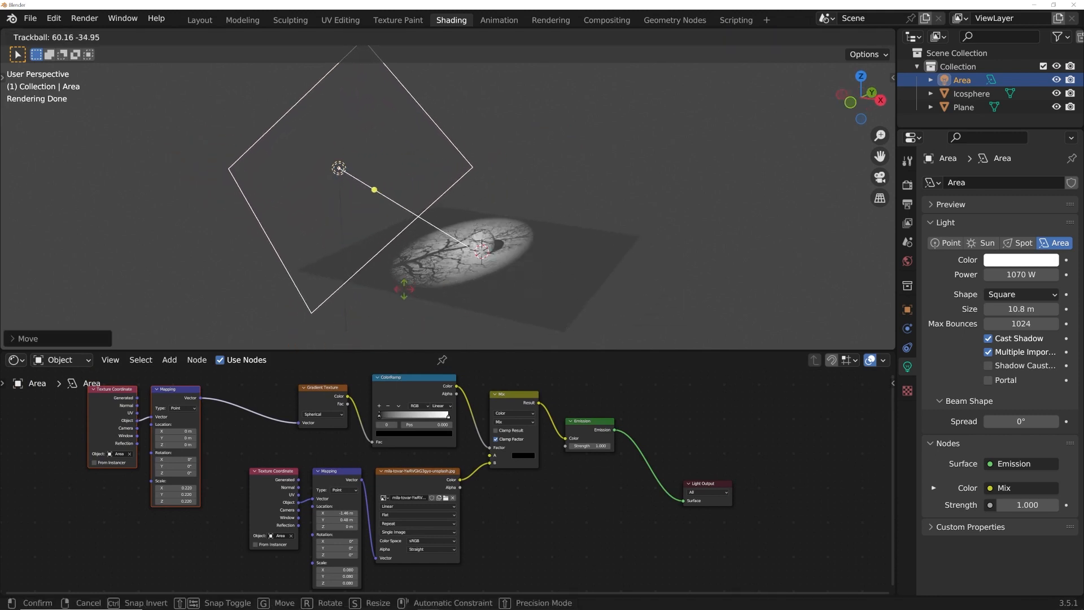
pyautogui.click(402, 292)
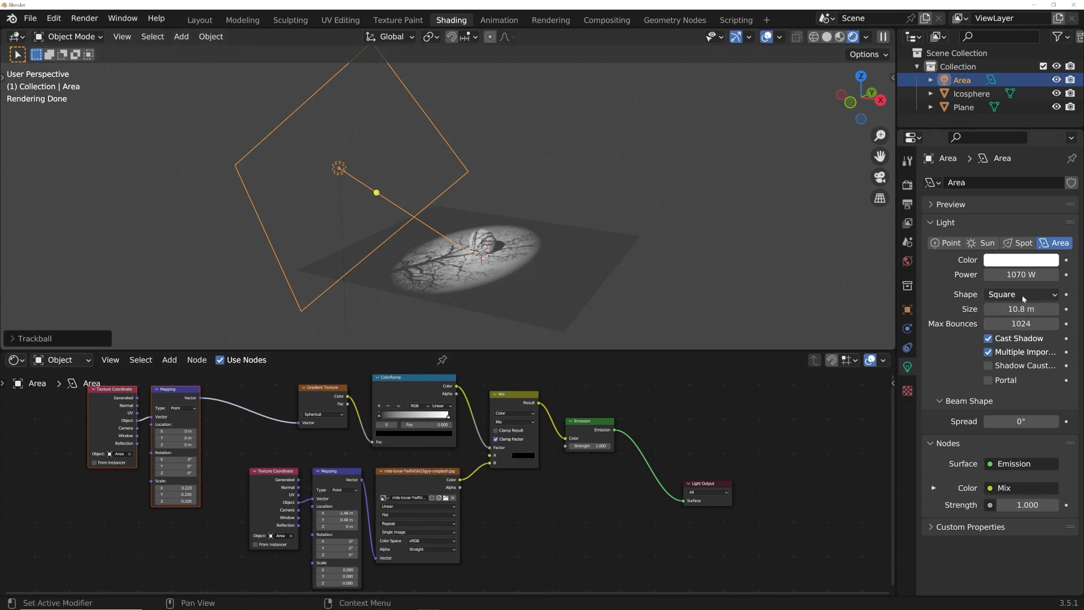
# Scale the area light up to about 2.3 times its size and set its power to 10000 W
pyautogui.moveTo(1021, 309); pyautogui.dragTo(1072, 309)
pyautogui.hotkey('ctrl', 'z')
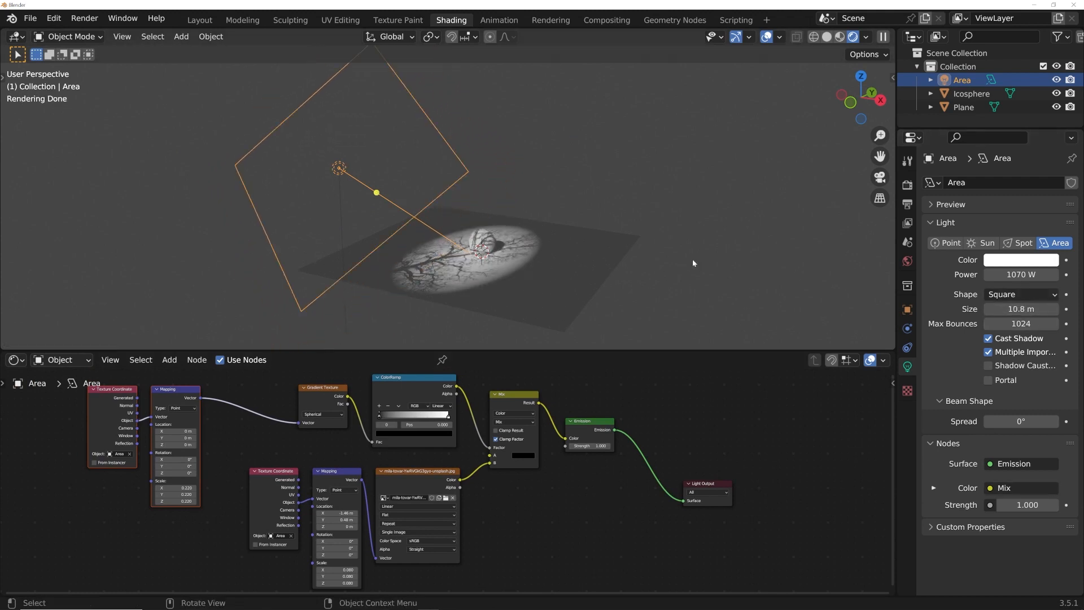
pyautogui.press('s')
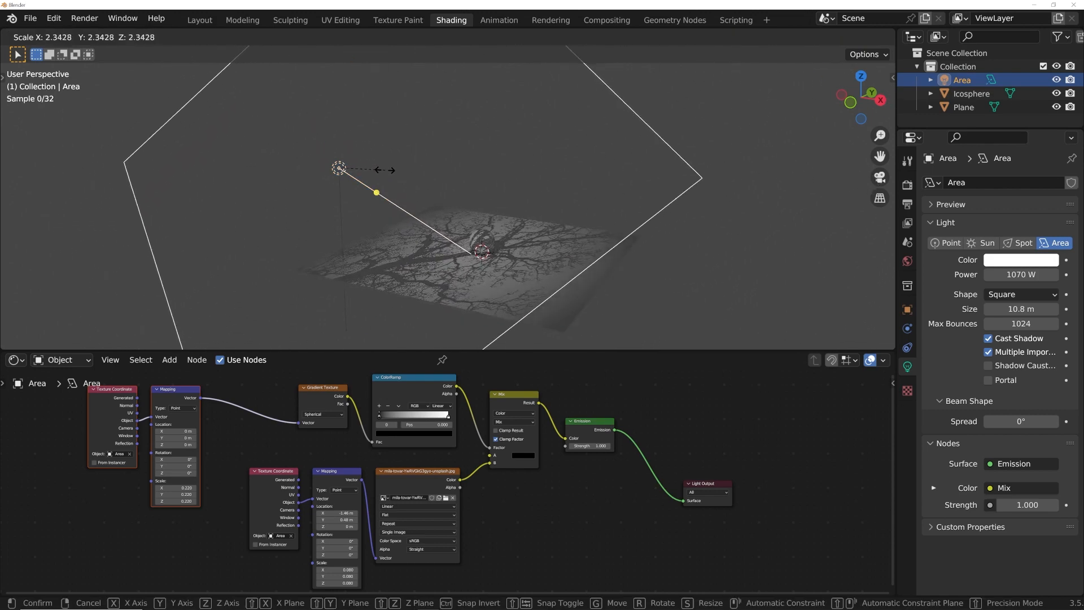
pyautogui.click(507, 213)
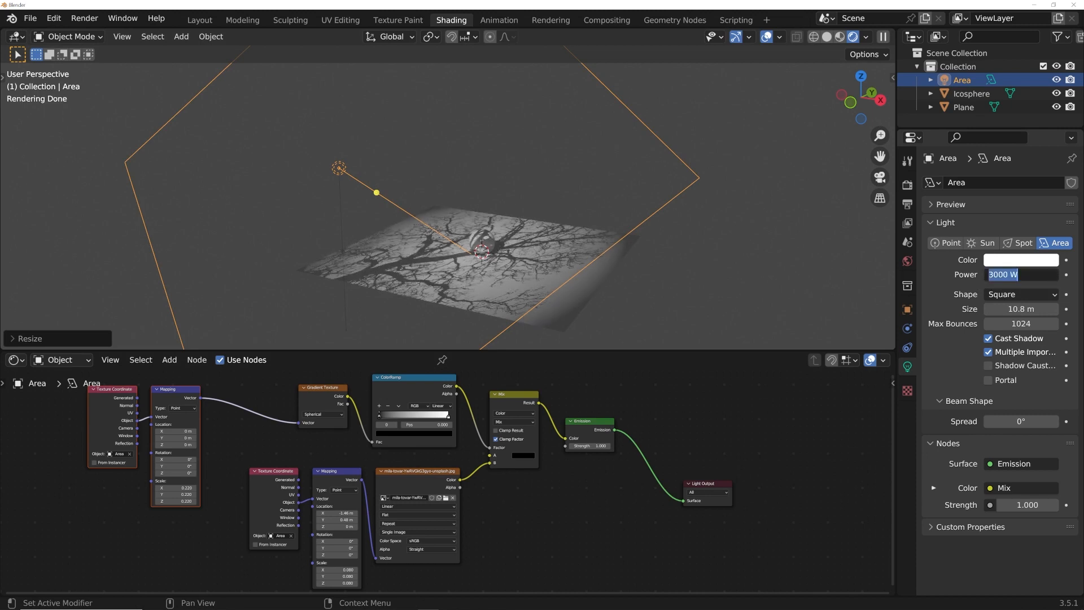
pyautogui.scroll(5, 818, 194)
pyautogui.moveTo(757, 276); pyautogui.dragTo(634, 231, button='middle')
pyautogui.scroll(3, 635, 232)
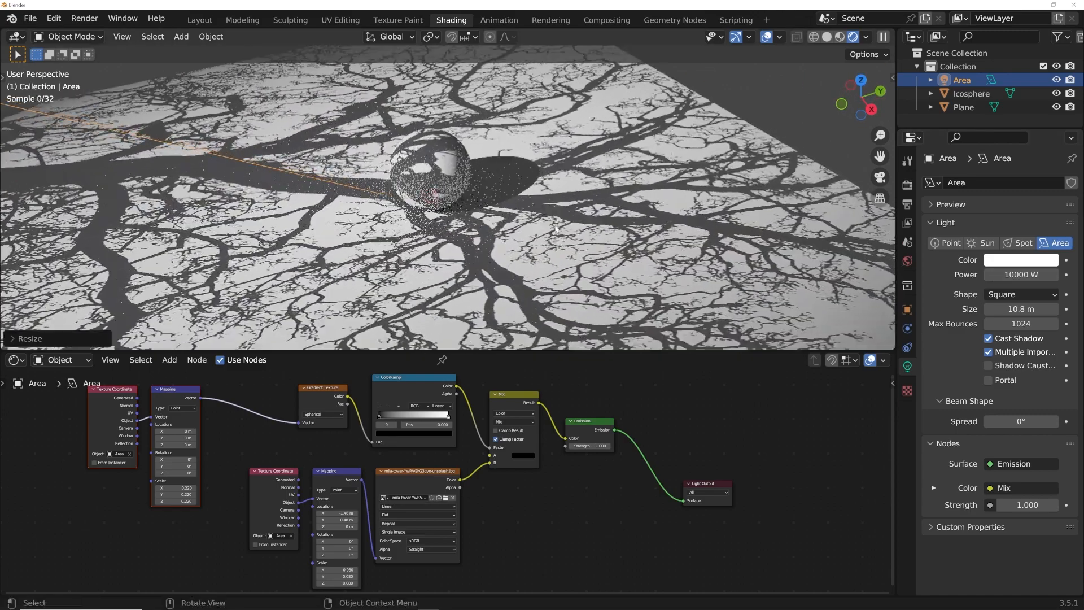
# Set the area light's beam spread to 0.81°
pyautogui.moveTo(1020, 421); pyautogui.dragTo(1026, 421)
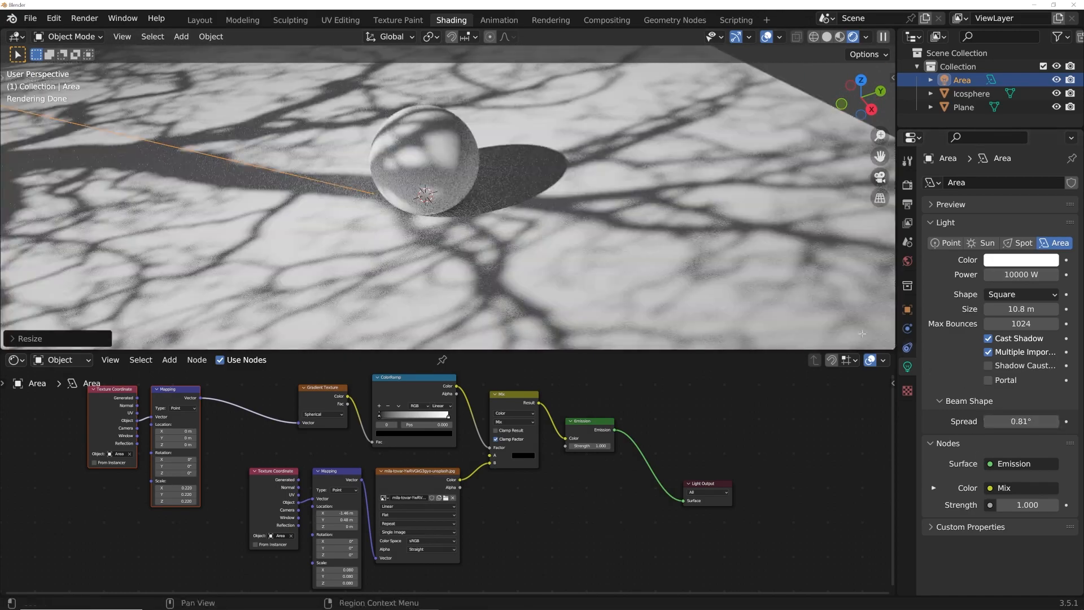
pyautogui.keyDown('shift'); pyautogui.moveTo(562, 199); pyautogui.dragTo(573, 218, button='middle'); pyautogui.keyUp('shift')
pyautogui.scroll(-3, 411, 461)
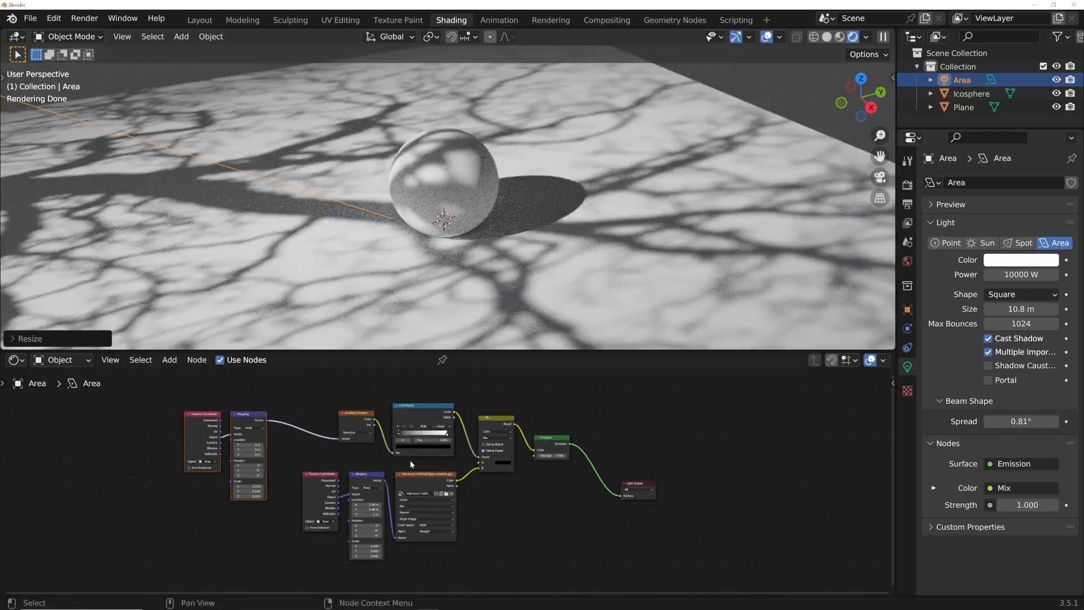
# Move the gradient's Texture Coordinate and Mapping nodes up and closer to the Gradient Texture
pyautogui.moveTo(273, 408); pyautogui.dragTo(249, 481, button='middle')
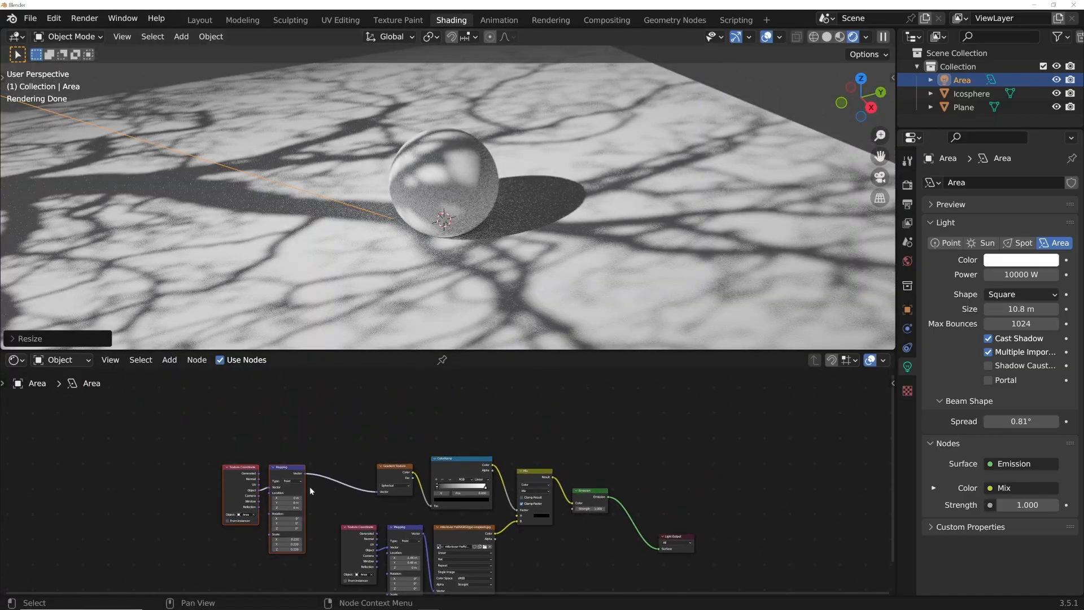
pyautogui.press('g')
pyautogui.click(363, 431)
pyautogui.scroll(2, 463, 511)
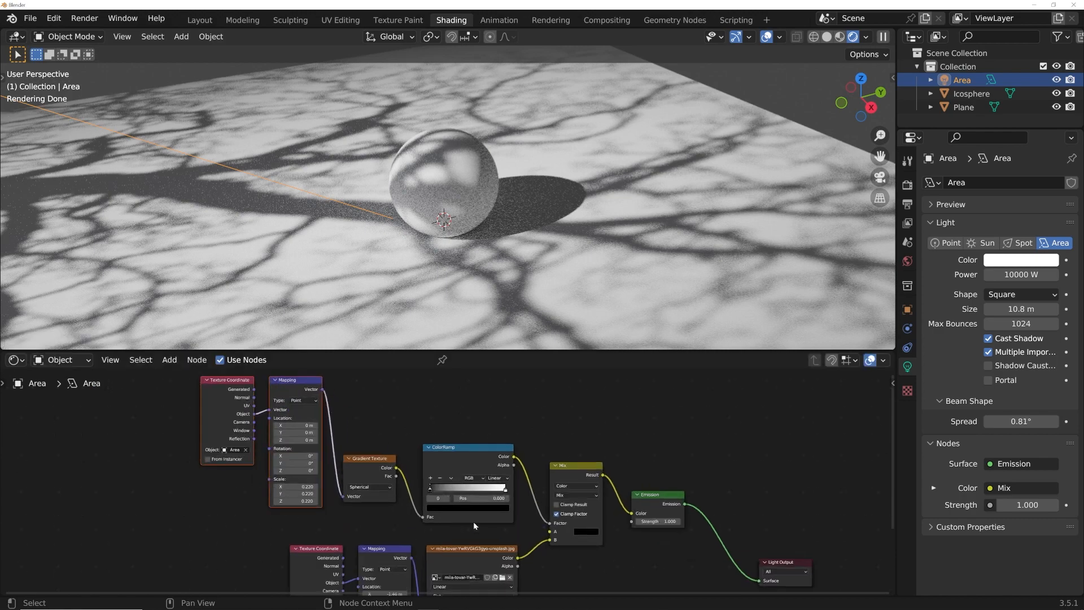
# Move the image's Texture Coordinate node well away from its Mapping node and set the light's beam spread to 0°
pyautogui.moveTo(463, 510); pyautogui.dragTo(492, 447, button='middle')
pyautogui.scroll(5, 492, 447)
pyautogui.click(262, 435)
pyautogui.moveTo(262, 435); pyautogui.dragTo(445, 435, button='middle')
pyautogui.moveTo(449, 439); pyautogui.dragTo(178, 440)
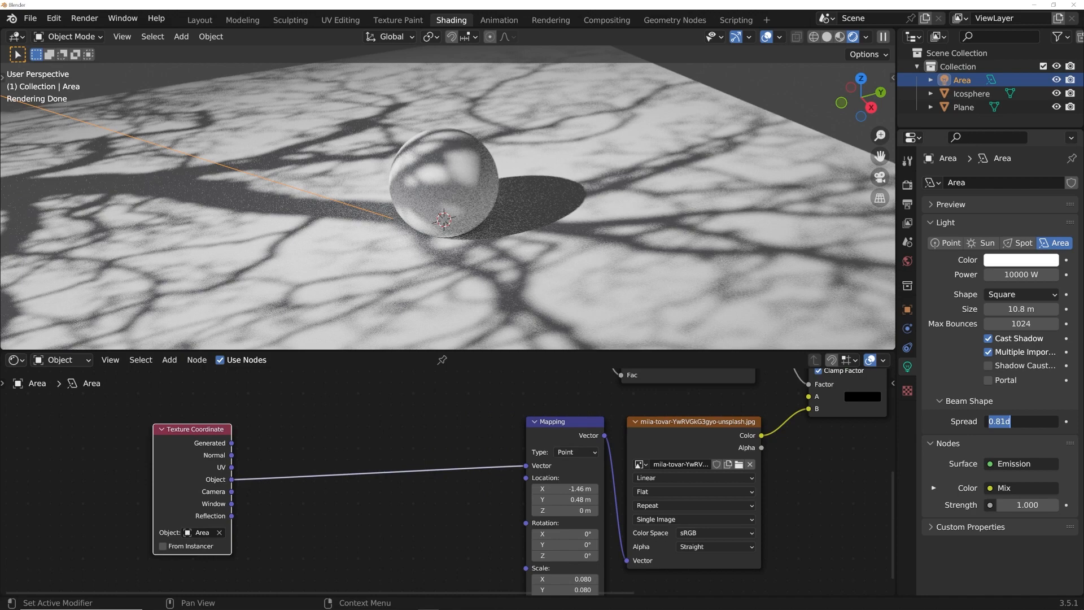
# Insert a Noise Texture between the image's Texture Coordinate and Mapping nodes, with Detail and Roughness set to 0
pyautogui.hotkey('shift', 'a')
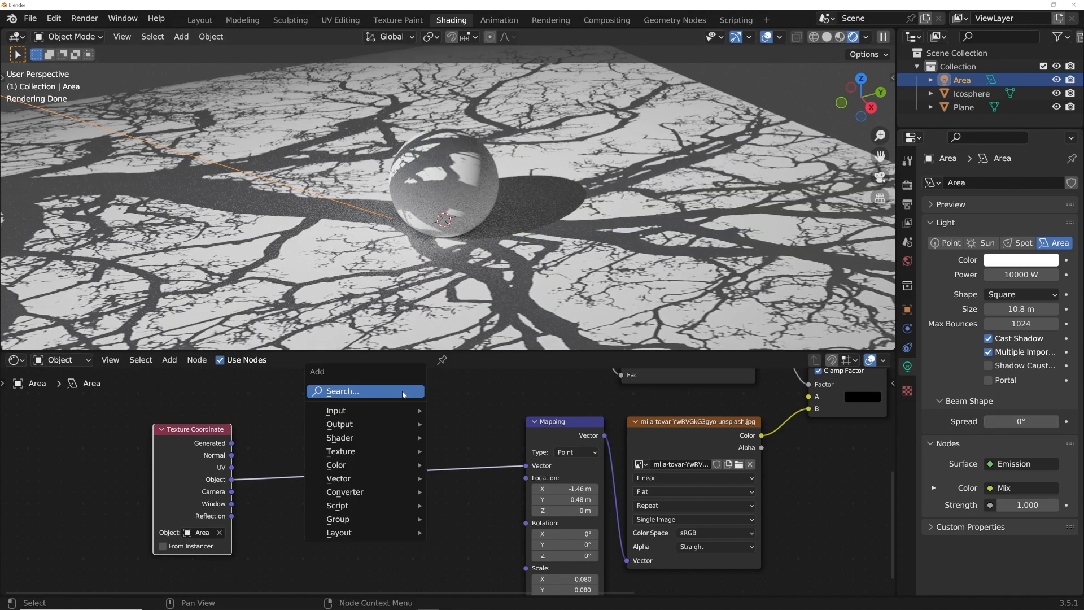
pyautogui.click(403, 395)
pyautogui.write('noi')
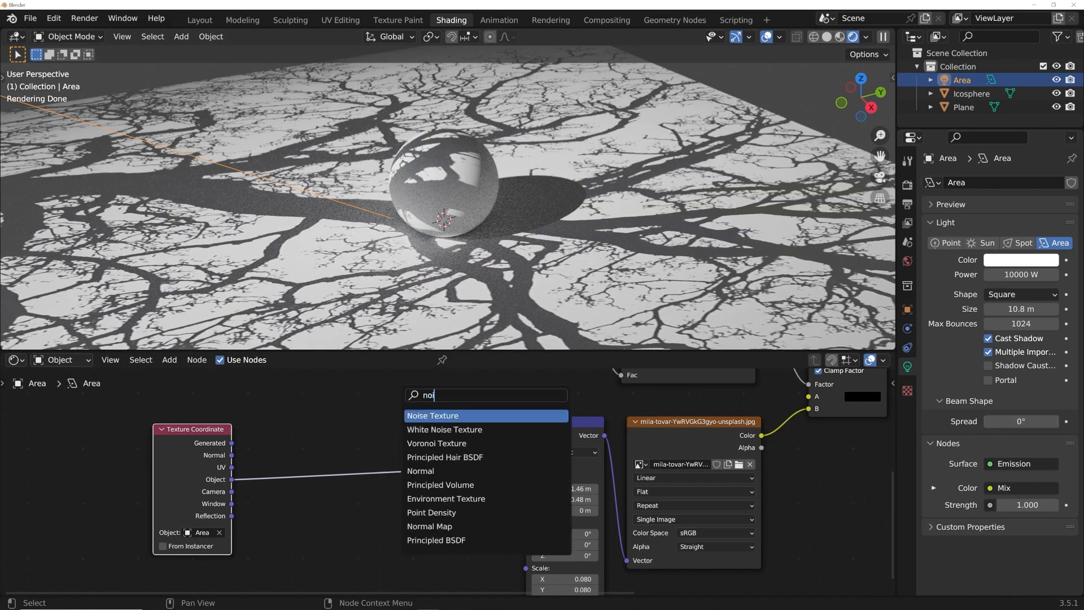
pyautogui.press('Return')
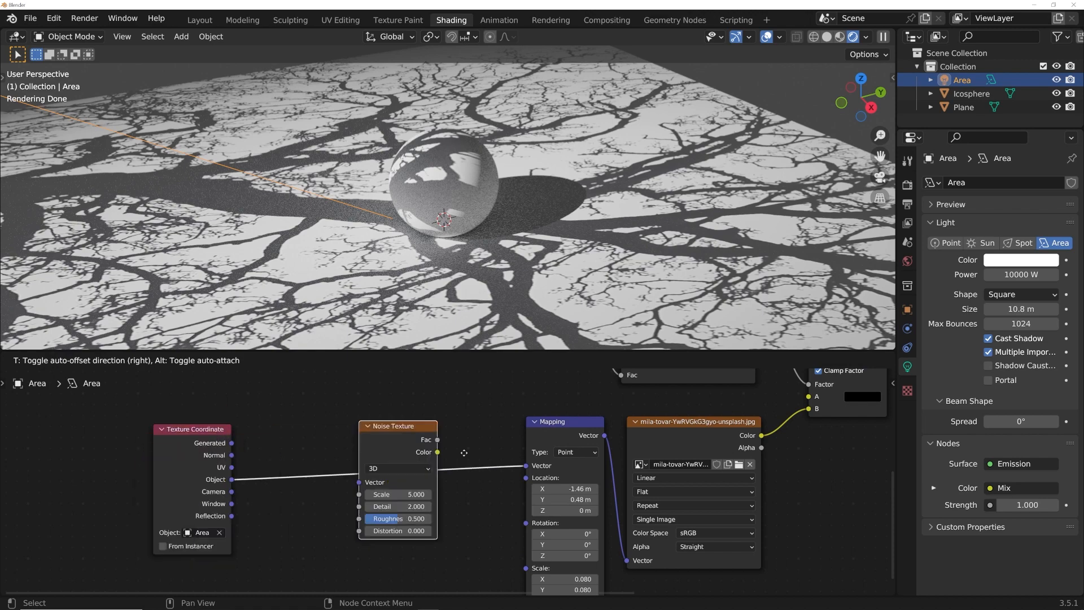
pyautogui.click(370, 469)
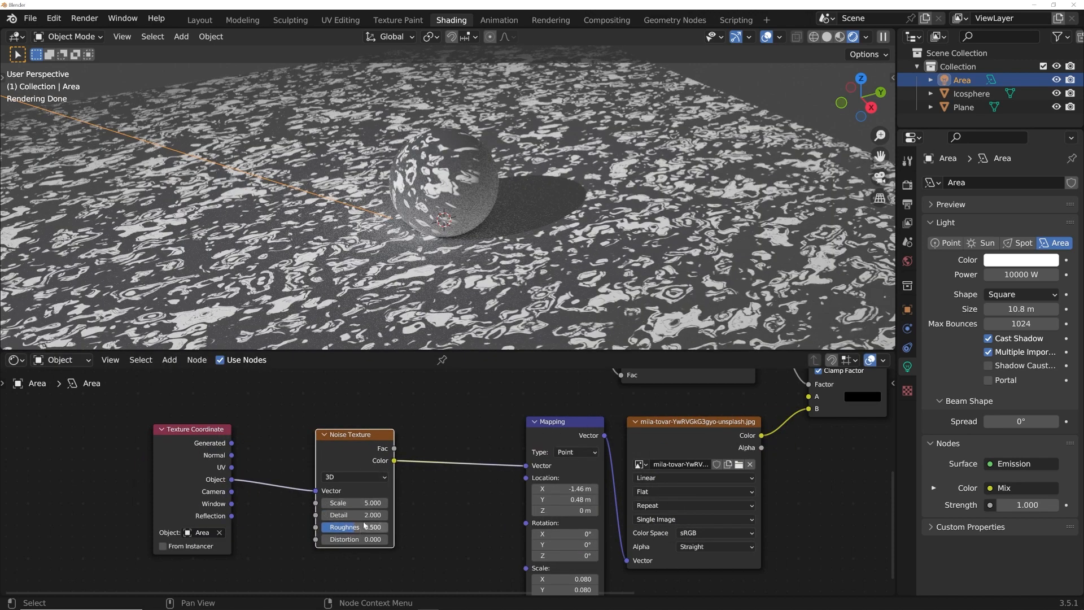
pyautogui.moveTo(350, 527)
pyautogui.mouseDown()
pyautogui.moveTo(316, 527)
pyautogui.moveTo(336, 514)
pyautogui.mouseUp()
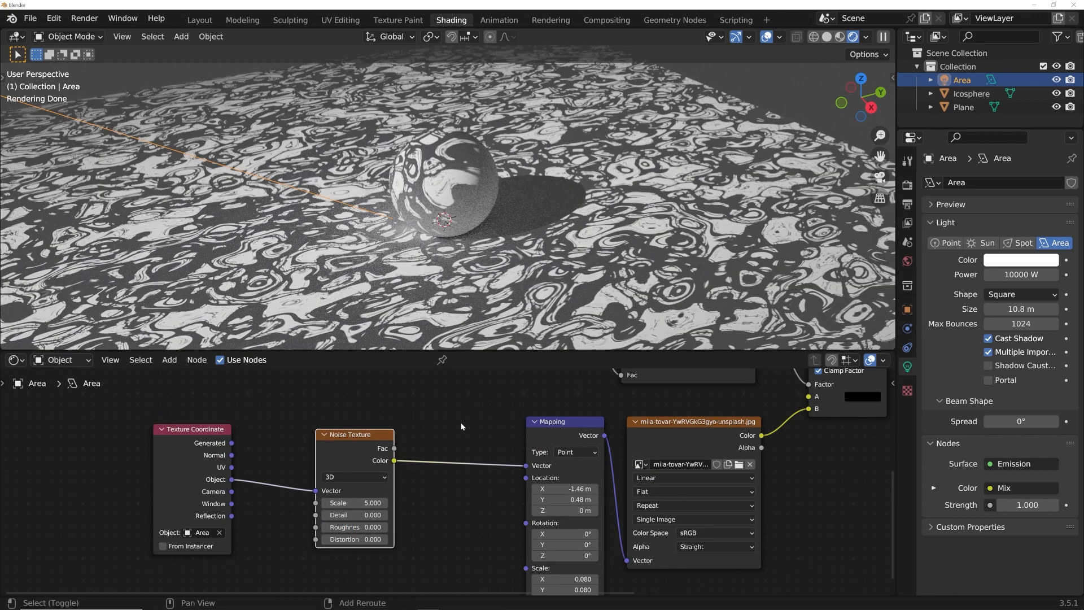
# Insert a Mix node set to Color between the Noise Texture and Mapping, and connect the Object coordinates to its B input
pyautogui.hotkey('shift', 'a')
pyautogui.write('mix')
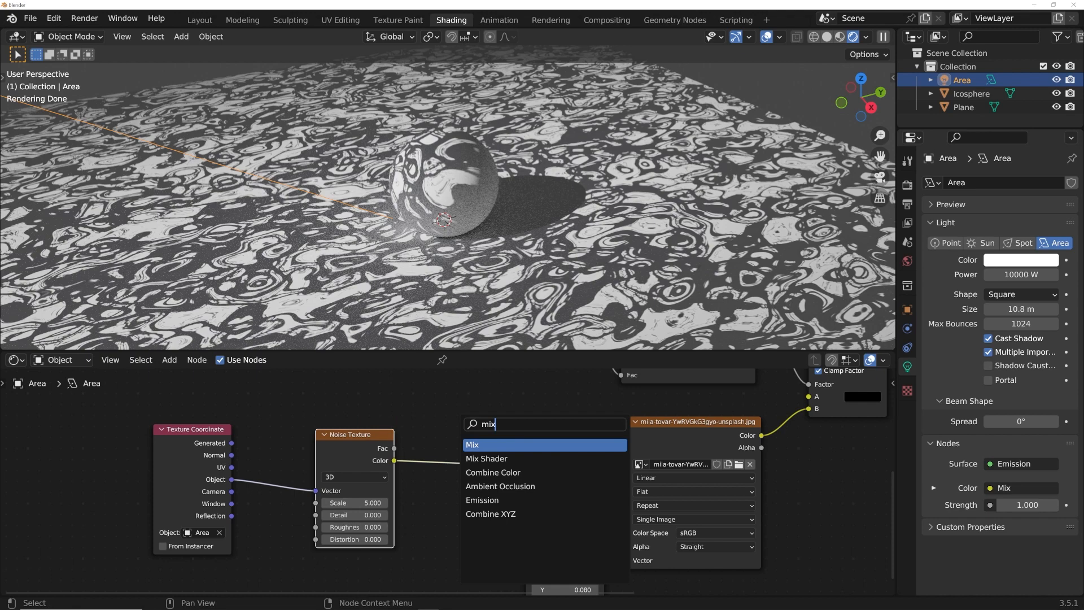
pyautogui.press('Return')
pyautogui.click(78, 469)
pyautogui.click(90, 469)
pyautogui.click(84, 504)
pyautogui.moveTo(100, 446); pyautogui.dragTo(478, 434)
pyautogui.moveTo(231, 479); pyautogui.dragTo(233, 427)
pyautogui.moveTo(434, 536); pyautogui.dragTo(439, 533)
pyautogui.moveTo(448, 484); pyautogui.dragTo(384, 479, button='middle')
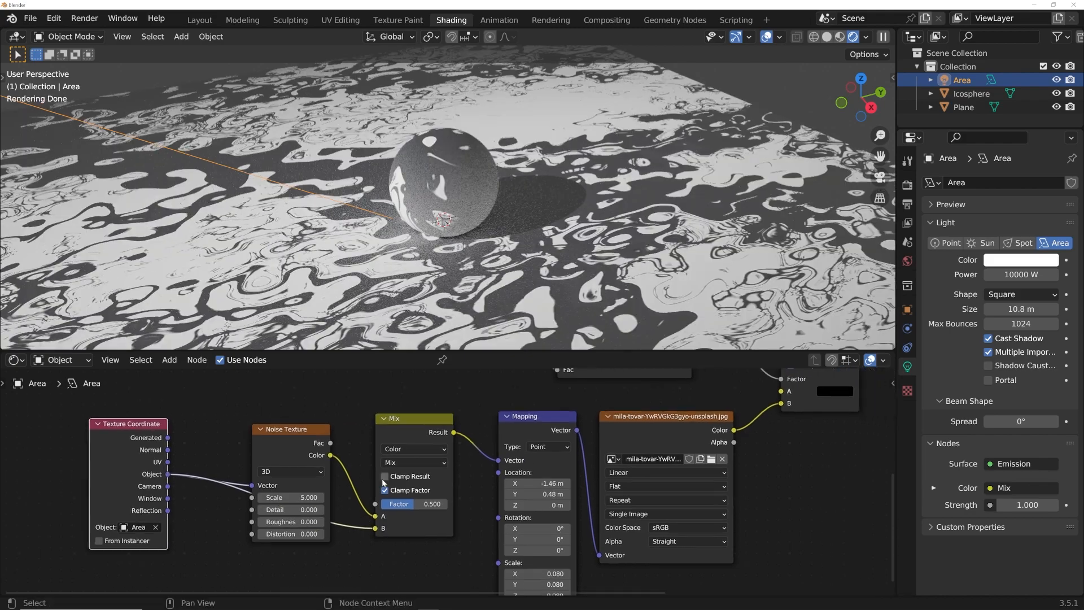
# Set the new Mix node's factor to 0.823 and the Noise Texture's scale to 0.3
pyautogui.moveTo(414, 503); pyautogui.dragTo(326, 502)
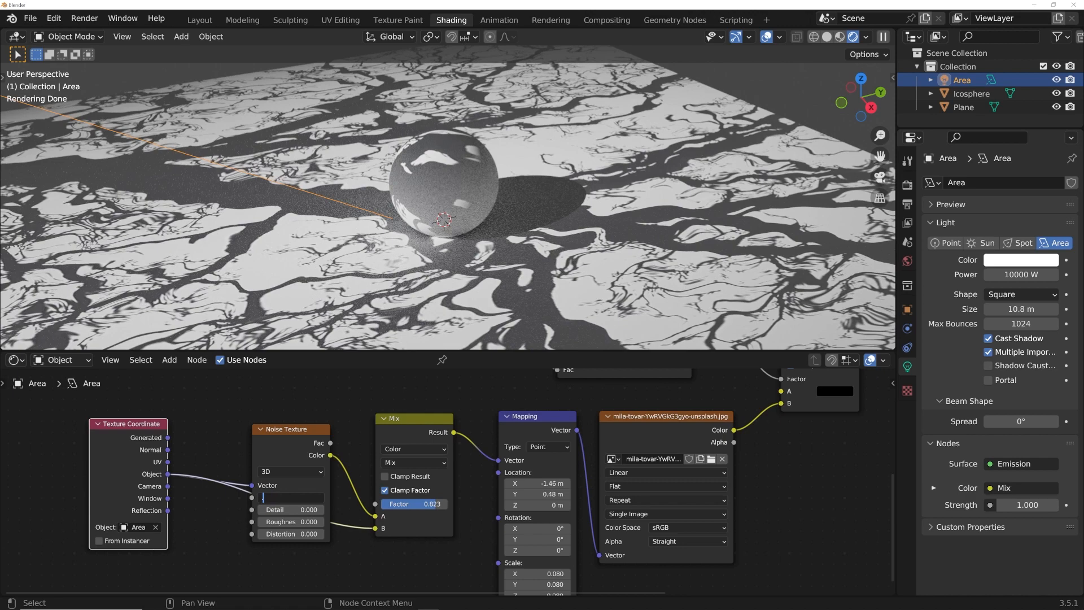
pyautogui.write('0.3')
pyautogui.press('Return')
# Switch the Noise Texture to 4D and set its W value to 4.620
pyautogui.click(295, 472)
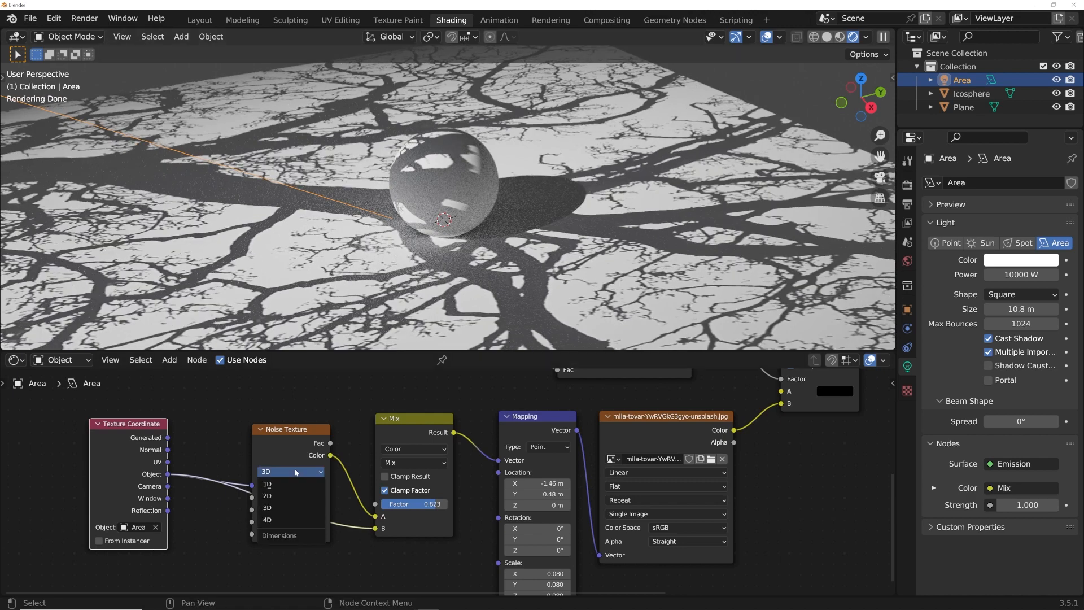
pyautogui.click(284, 519)
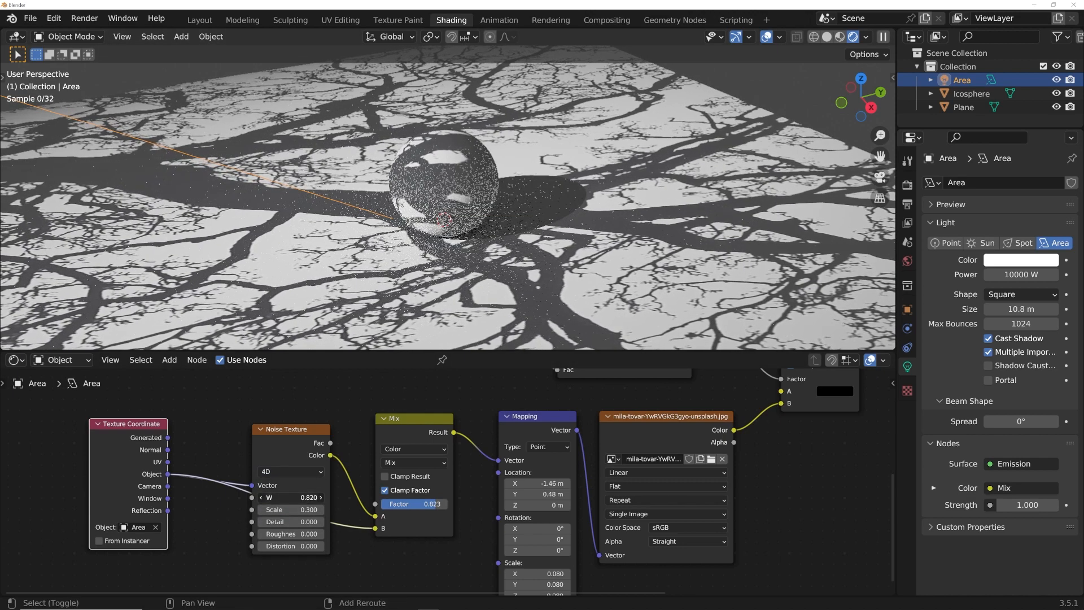
pyautogui.moveTo(291, 498); pyautogui.dragTo(408, 498)
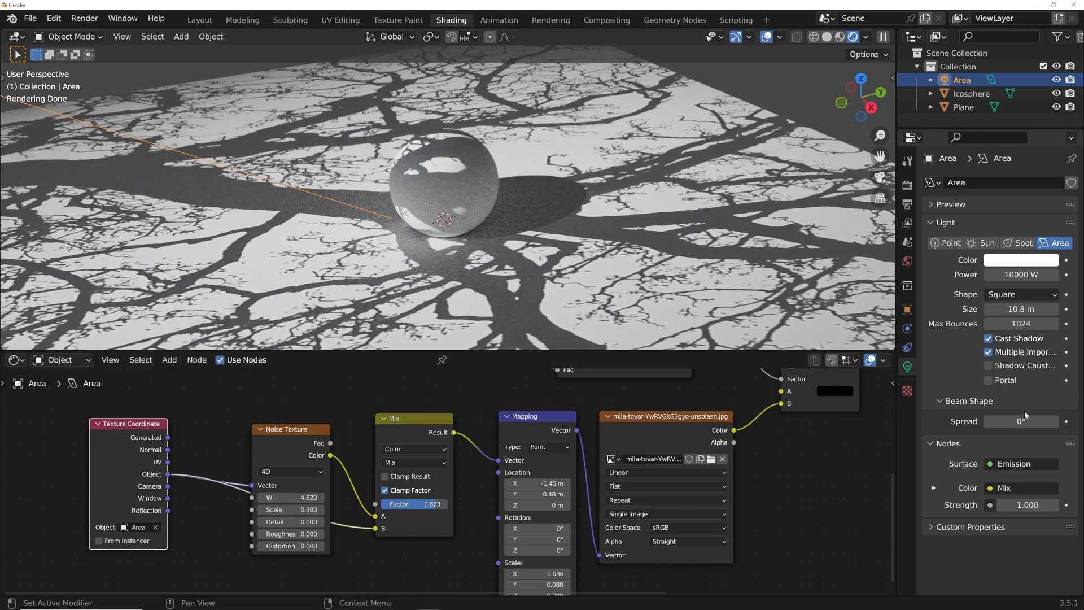
# Set the light's beam spread to 1.47° and the noise Mix factor to 0.850, and change the Noise Texture's W to 4.870
pyautogui.moveTo(1022, 421); pyautogui.dragTo(1024, 421)
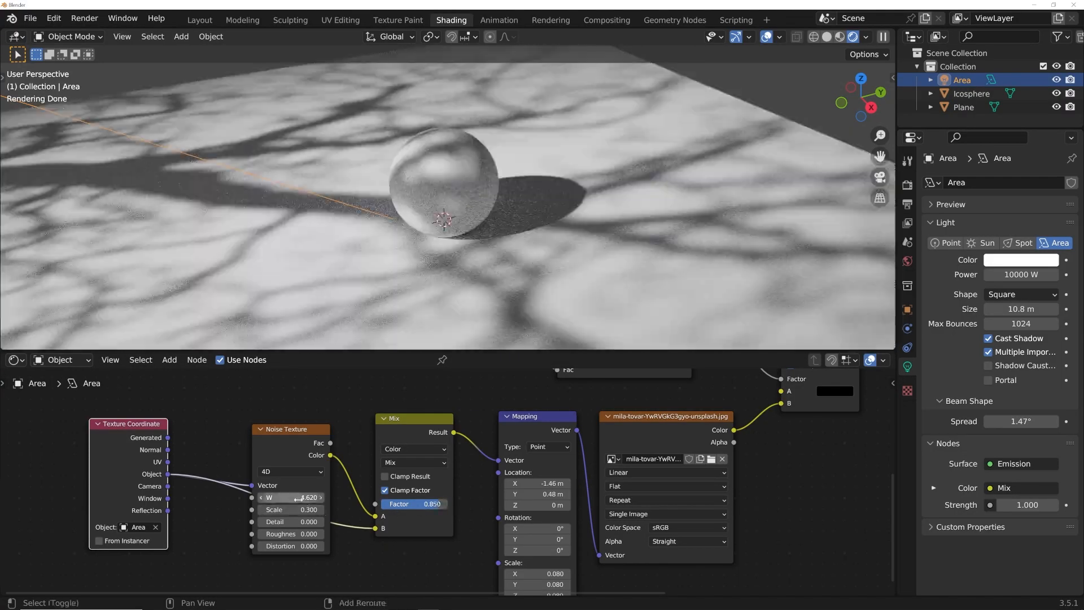
pyautogui.moveTo(291, 497); pyautogui.dragTo(314, 497)
pyautogui.moveTo(291, 497)
pyautogui.mouseDown()
pyautogui.moveTo(344, 497)
pyautogui.moveTo(303, 497)
pyautogui.mouseUp()
pyautogui.moveTo(556, 217); pyautogui.dragTo(493, 237, button='middle')
pyautogui.scroll(-3, 561, 249)
pyautogui.scroll(2, 561, 249)
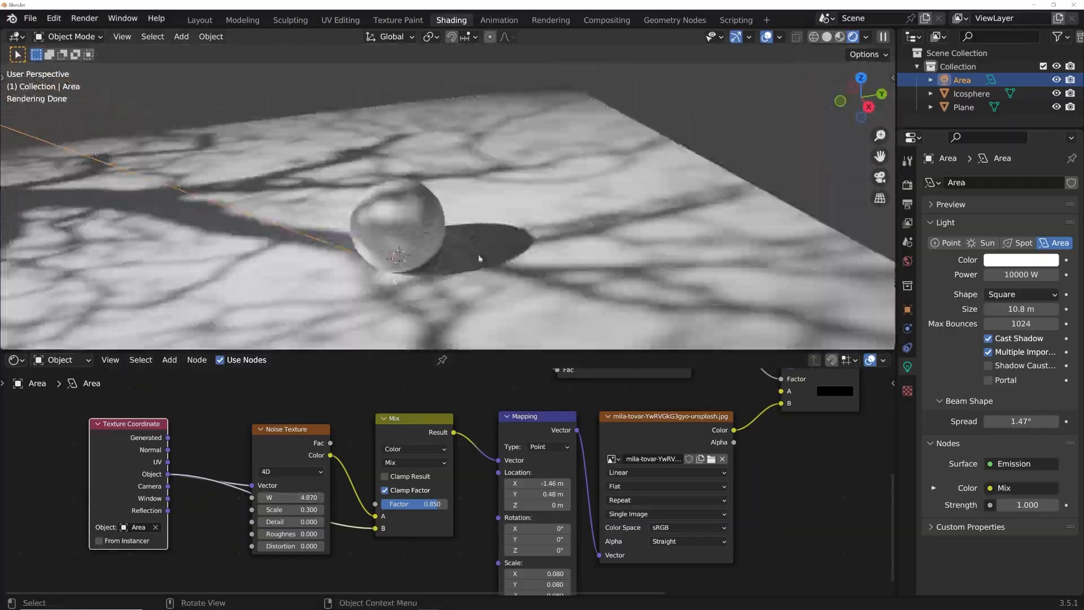
# Assign a Nishita Sky Texture to the world background color
pyautogui.click(909, 262)
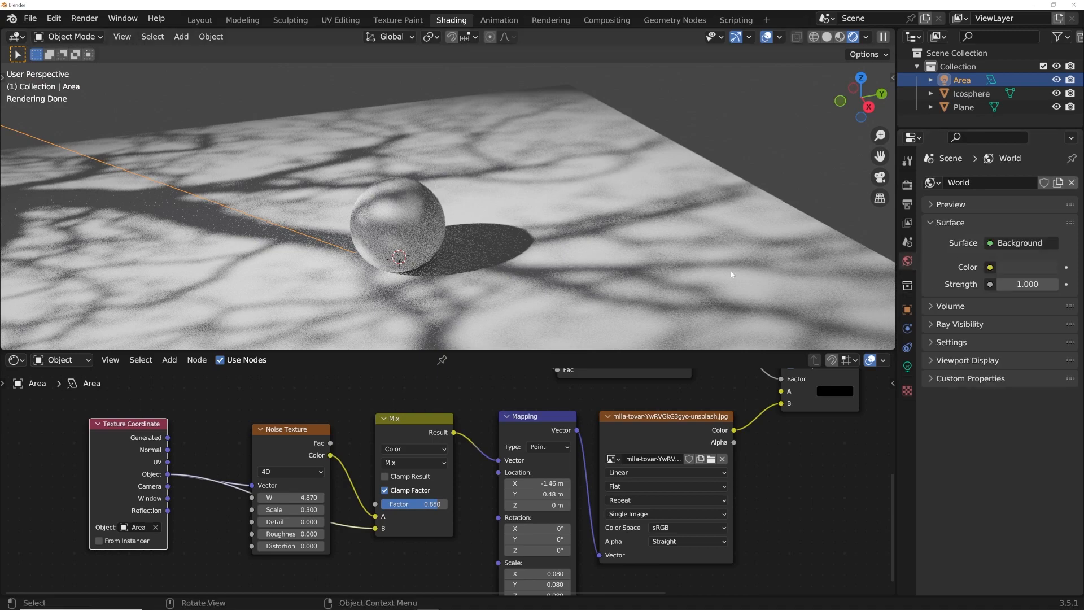
pyautogui.moveTo(497, 186)
pyautogui.mouseDown(button='middle')
pyautogui.moveTo(507, 213)
pyautogui.moveTo(504, 194)
pyautogui.mouseUp(button='middle')
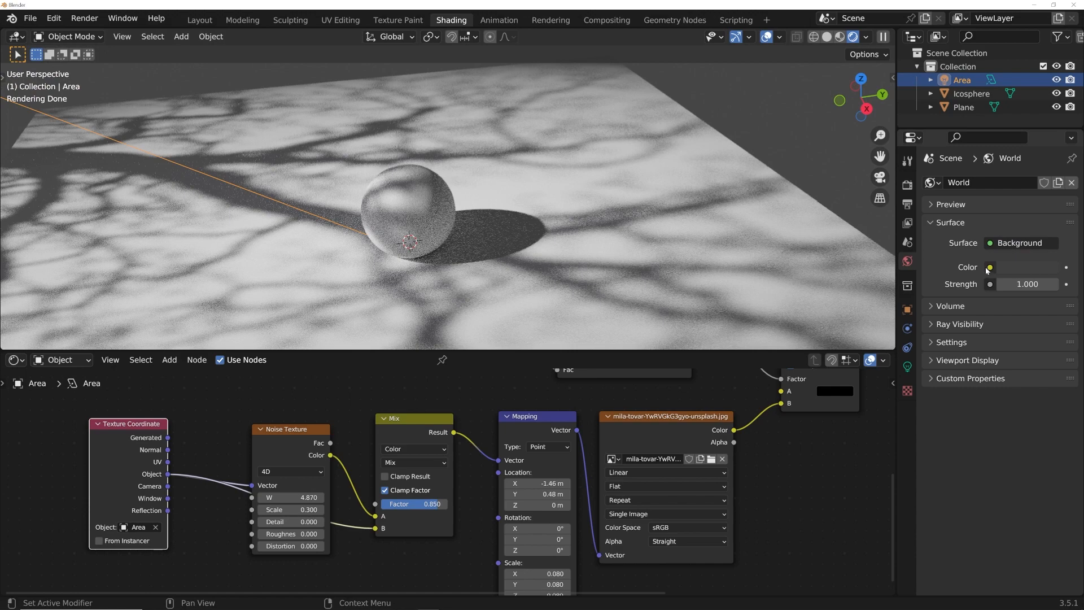
pyautogui.click(989, 268)
pyautogui.click(669, 416)
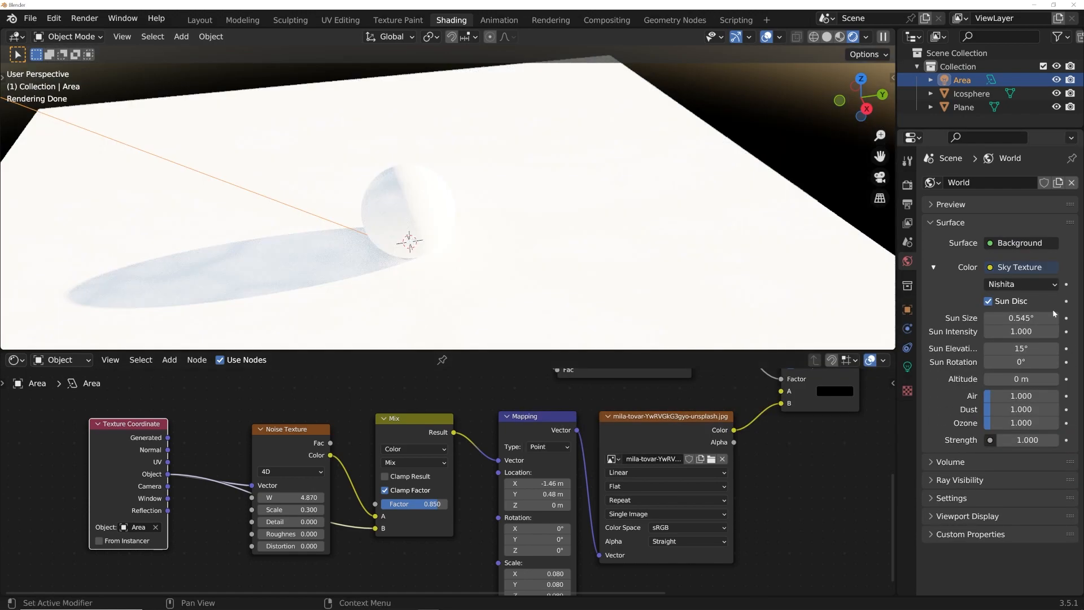
# Set the Sky Texture's sun intensity to 0 and the world background strength to 0.130
pyautogui.click(1025, 333)
pyautogui.write('0')
pyautogui.press('Return')
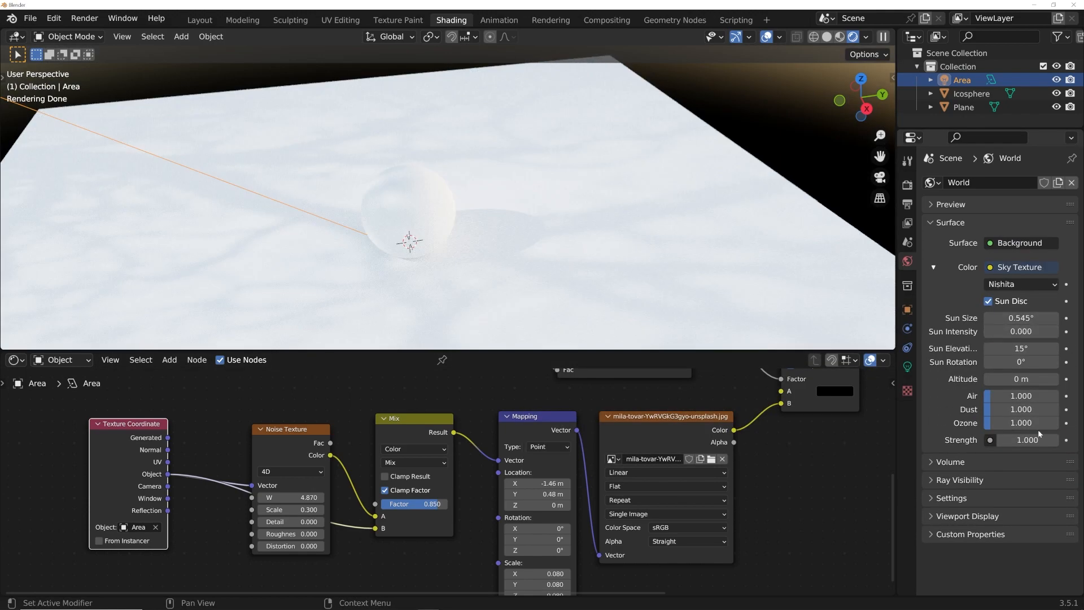
pyautogui.moveTo(1033, 439); pyautogui.dragTo(984, 440)
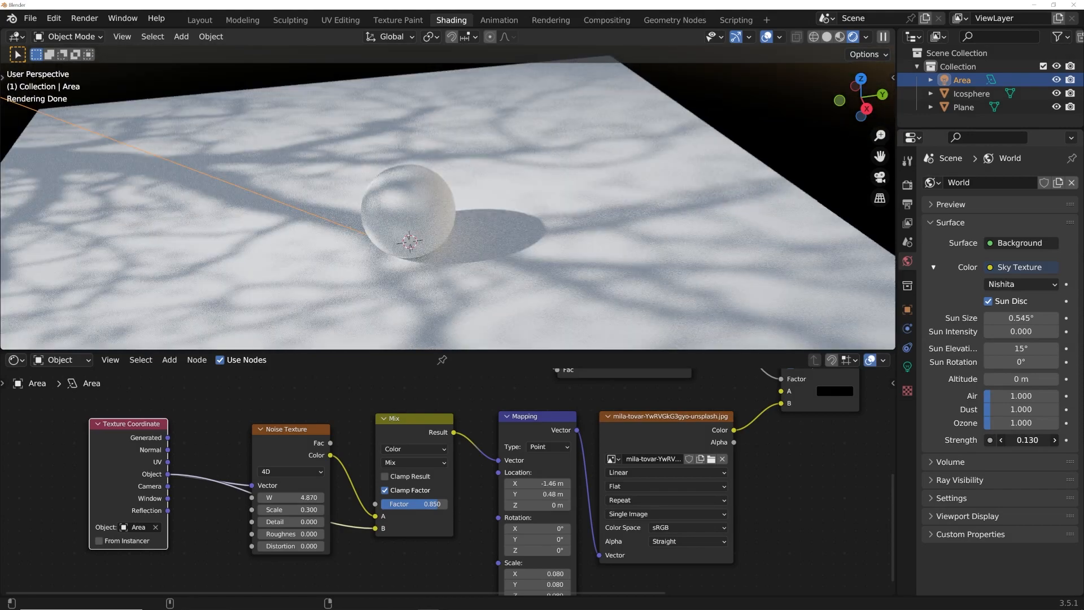
# Tint the ColorRamp's white stop light blue by sampling the blue sky color in the 3D viewport
pyautogui.moveTo(643, 209); pyautogui.dragTo(631, 174, button='middle')
pyautogui.scroll(-4, 594, 192)
pyautogui.moveTo(527, 423); pyautogui.dragTo(372, 518, button='middle')
pyautogui.scroll(-5, 373, 518)
pyautogui.scroll(8, 495, 462)
pyautogui.moveTo(496, 462); pyautogui.dragTo(392, 476, button='middle')
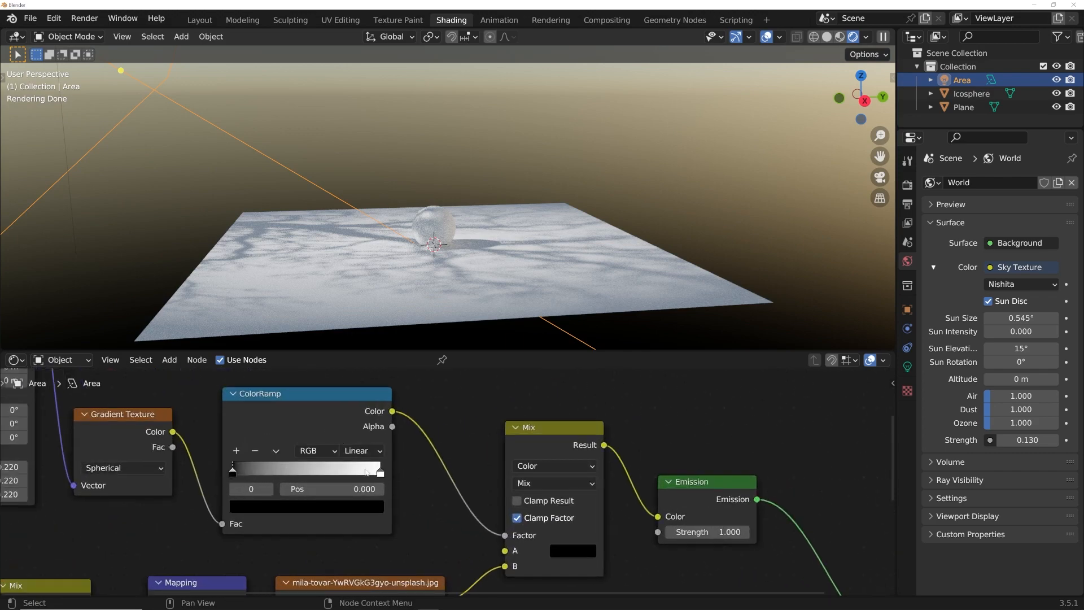
pyautogui.click(381, 474)
pyautogui.moveTo(487, 189); pyautogui.dragTo(478, 161, button='middle')
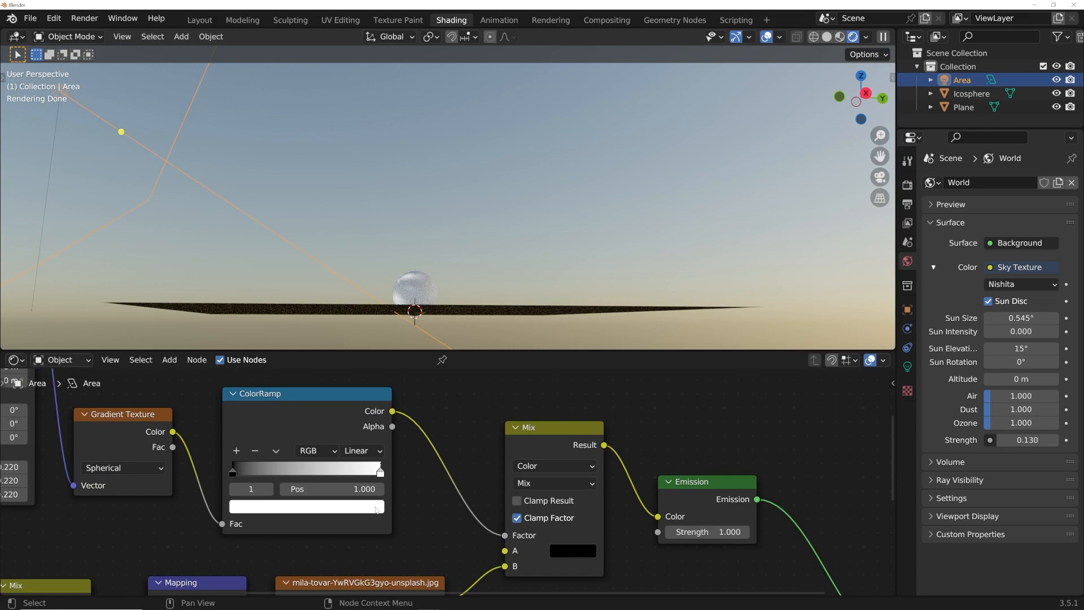
pyautogui.click(376, 508)
pyautogui.click(342, 444)
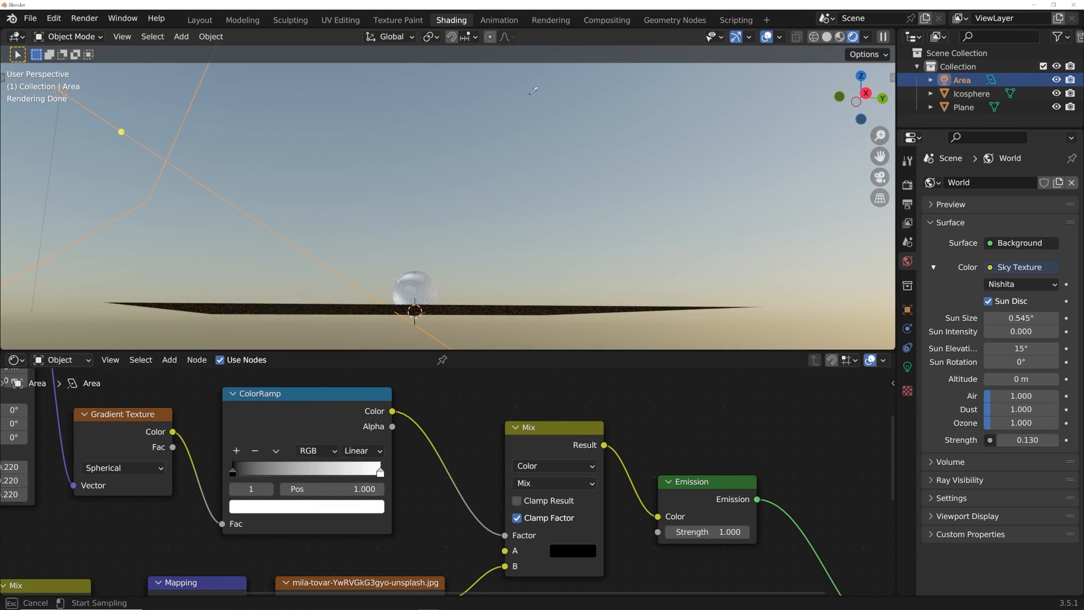
pyautogui.click(527, 102)
pyautogui.click(361, 507)
pyautogui.click(364, 506)
pyautogui.moveTo(351, 353); pyautogui.dragTo(350, 306)
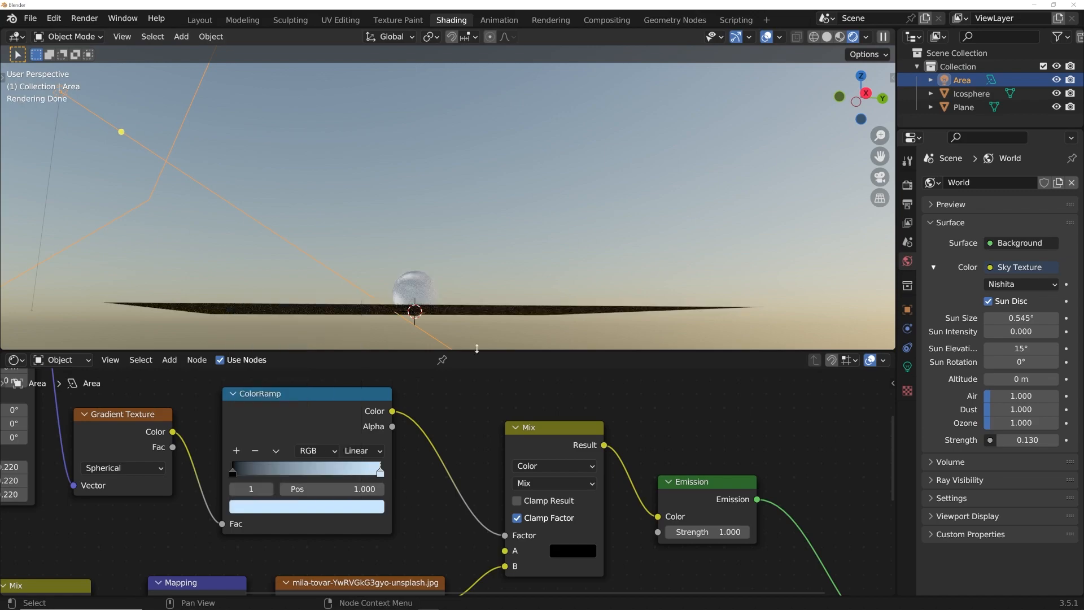
# Try the area light at 20000 W, and settle its power at 30000 W
pyautogui.moveTo(510, 170); pyautogui.dragTo(504, 250, button='middle')
pyautogui.scroll(2, 504, 250)
pyautogui.scroll(3, 505, 250)
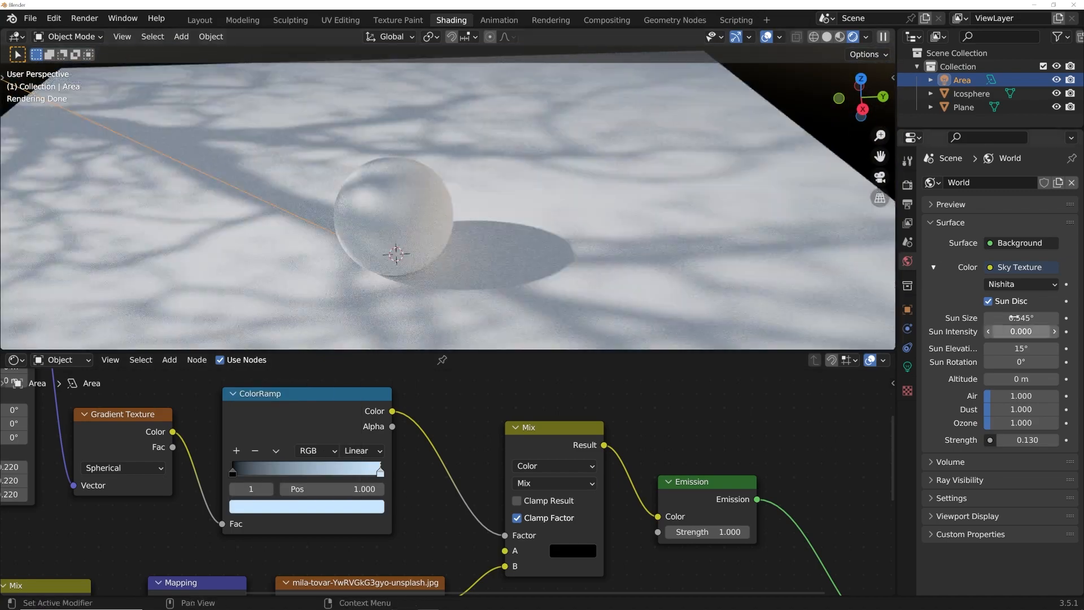
pyautogui.click(907, 366)
pyautogui.click(1022, 275)
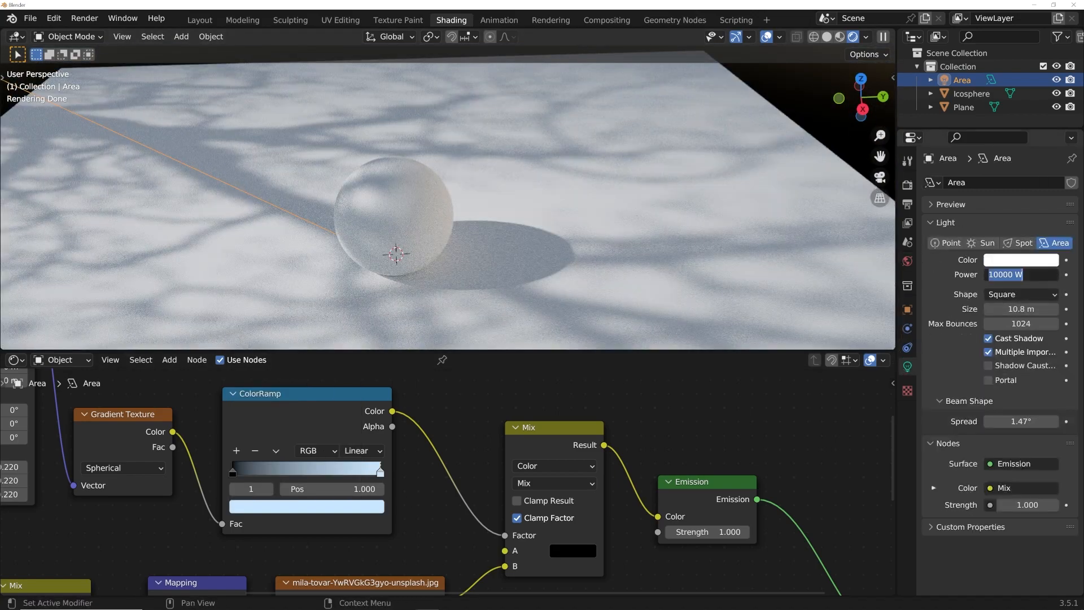
pyautogui.write('20000')
pyautogui.press('Return')
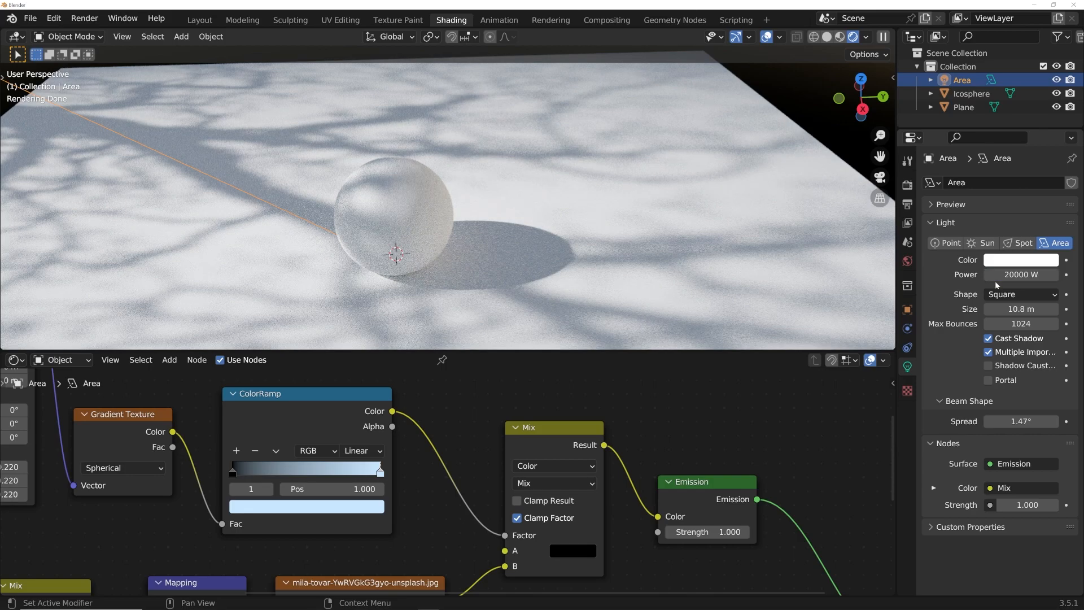
pyautogui.click(997, 278)
pyautogui.write('30000')
pyautogui.press('Return')
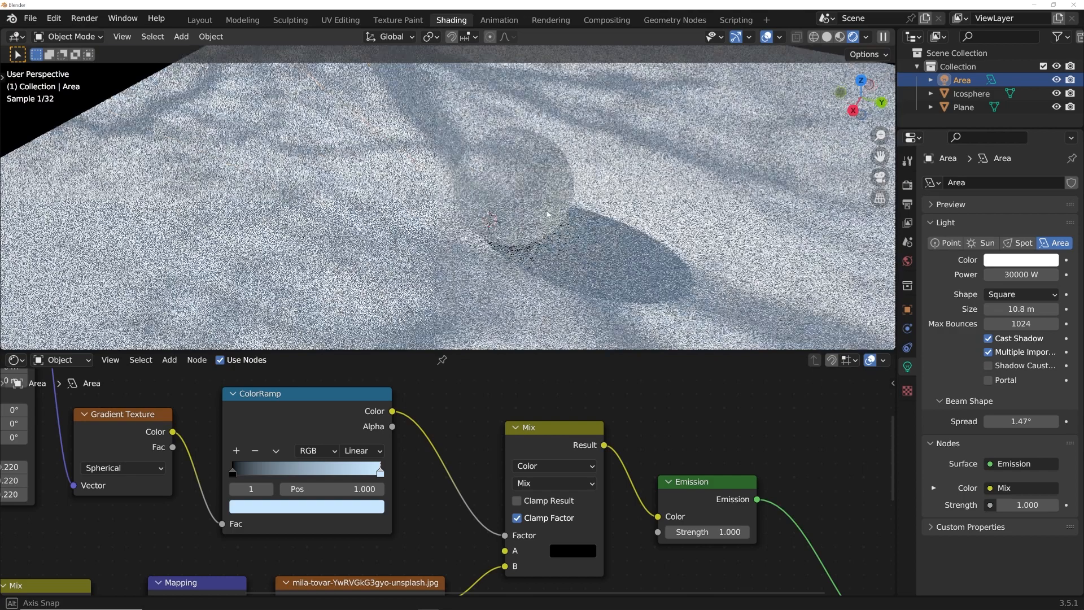
pyautogui.moveTo(548, 214); pyautogui.dragTo(556, 201, button='middle')
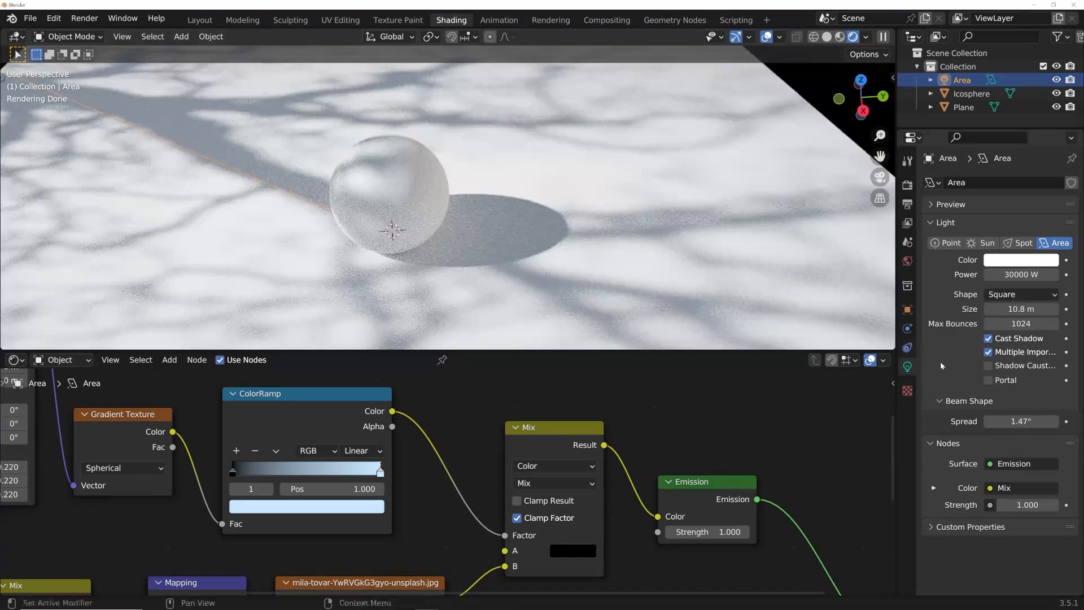
# Set the world background strength to 0.230 and the Noise Texture's W to 4.960
pyautogui.click(907, 185)
pyautogui.click(907, 261)
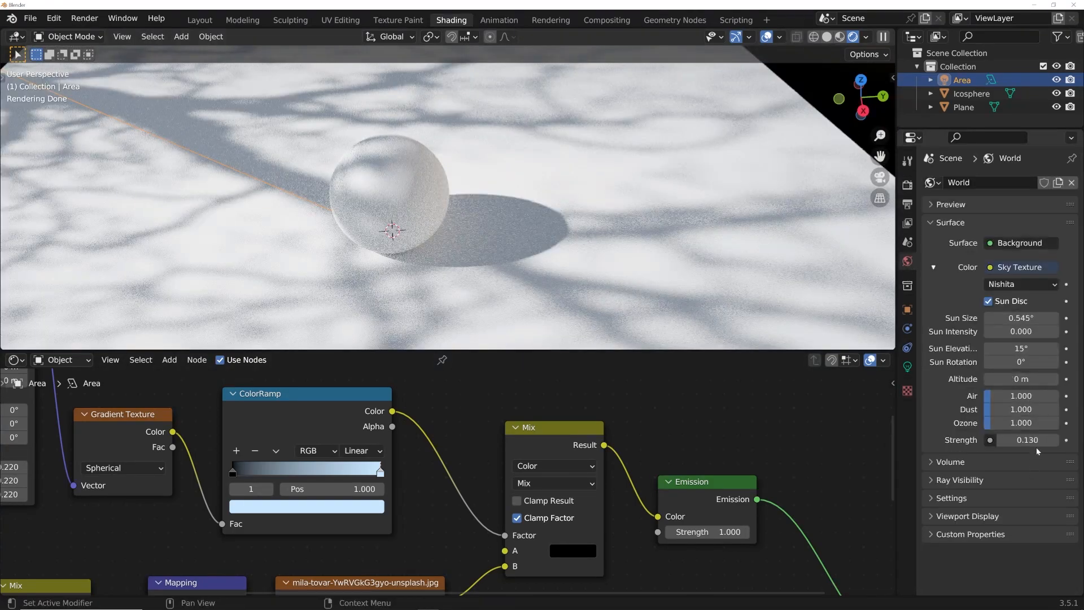
pyautogui.moveTo(1027, 439); pyautogui.dragTo(1047, 440)
pyautogui.moveTo(130, 568); pyautogui.dragTo(386, 436, button='middle')
pyautogui.moveTo(186, 464)
pyautogui.mouseDown()
pyautogui.moveTo(212, 463)
pyautogui.moveTo(186, 463)
pyautogui.mouseUp()
# Combine all of the area light's shader nodes except Light Output into one node group
pyautogui.moveTo(452, 254); pyautogui.dragTo(467, 294, button='middle')
pyautogui.scroll(-5, 467, 257)
pyautogui.press('Home')
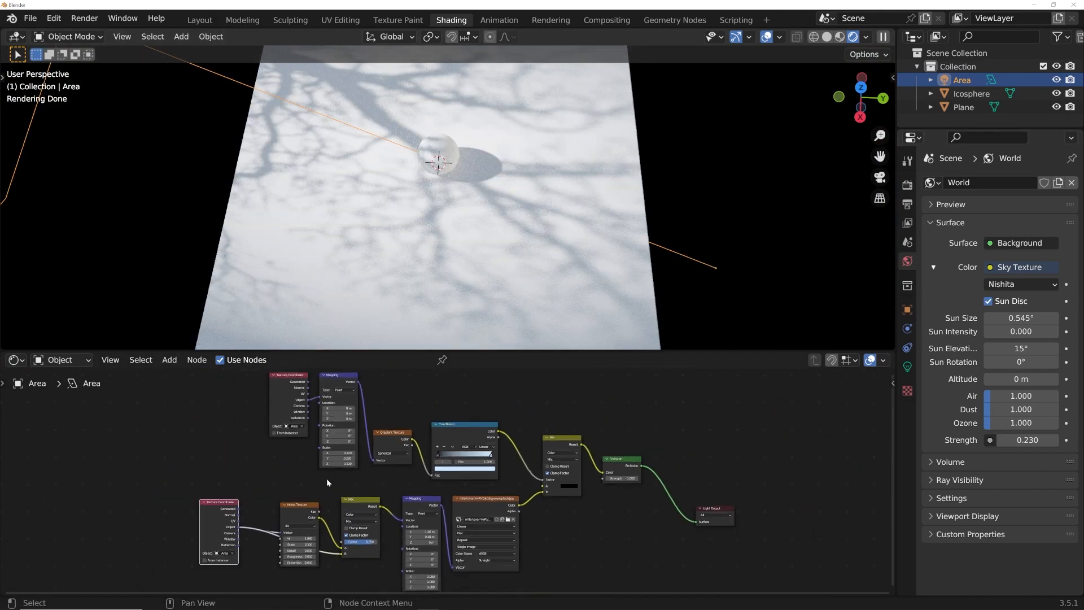
pyautogui.moveTo(470, 350); pyautogui.dragTo(480, 293)
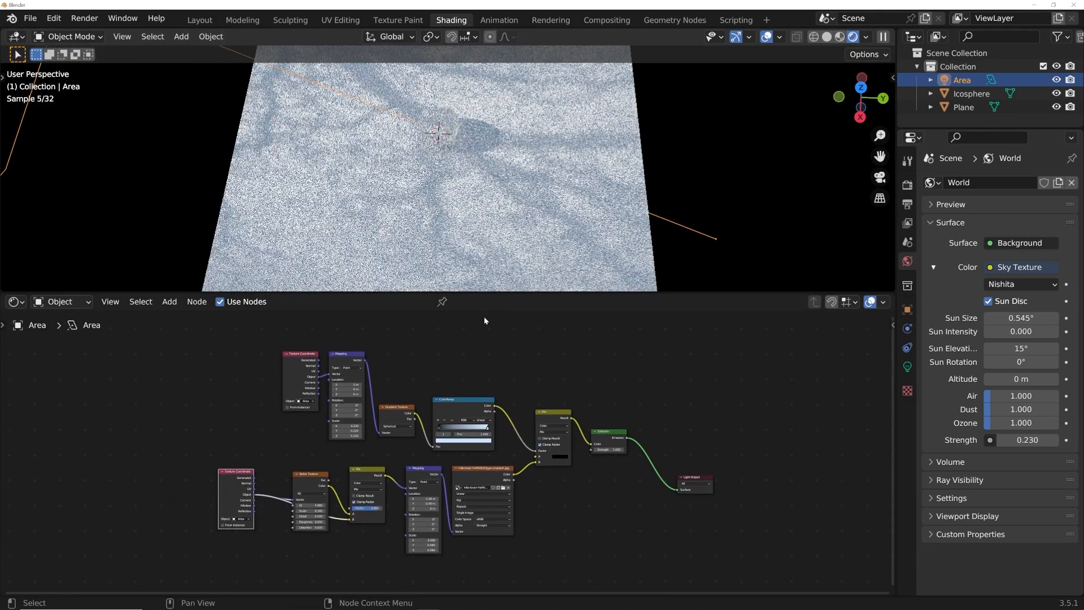
pyautogui.scroll(1, 474, 373)
pyautogui.moveTo(458, 375); pyautogui.dragTo(443, 372, button='middle')
pyautogui.scroll(-1, 290, 380)
pyautogui.moveTo(166, 350); pyautogui.dragTo(619, 561)
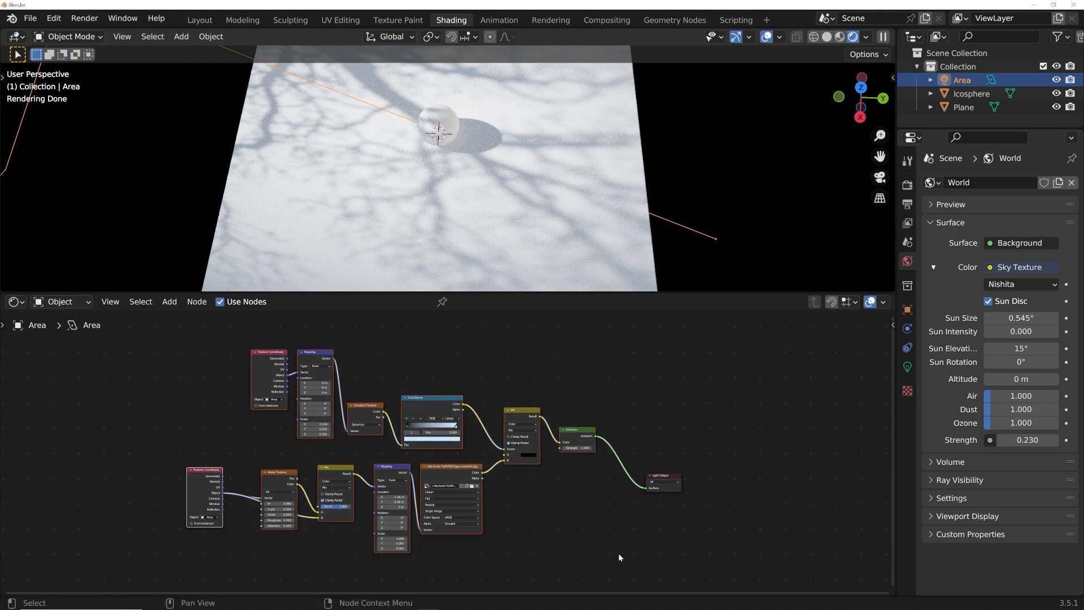
pyautogui.hotkey('ctrl', 'g')
# Expose the Noise Texture's W and the noise Mix node's Factor as group inputs, and leave the group
pyautogui.scroll(3, 141, 415)
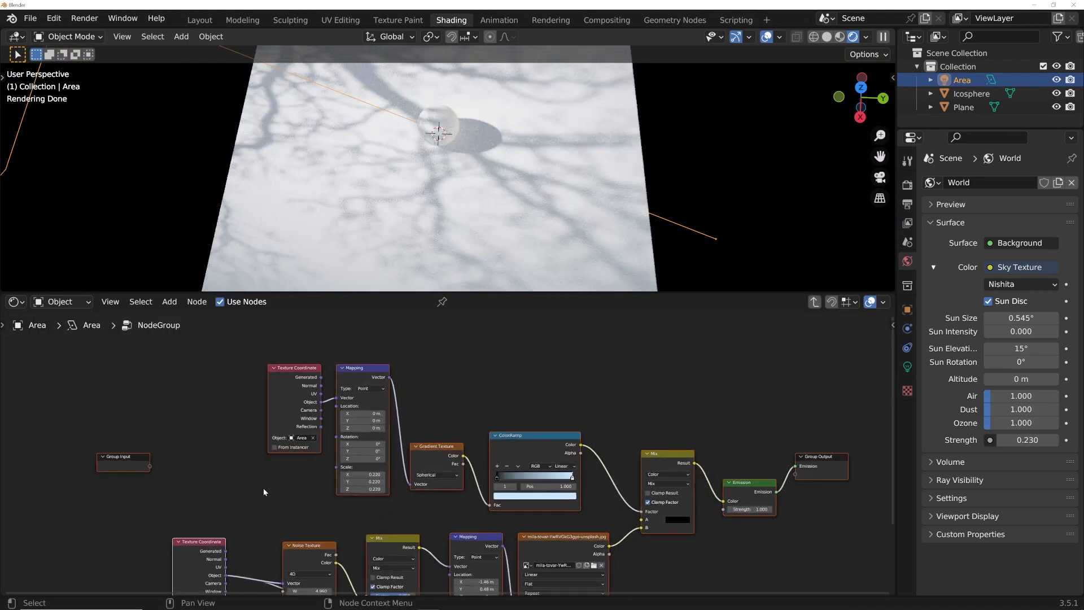
pyautogui.moveTo(149, 387); pyautogui.dragTo(340, 532)
pyautogui.click(169, 395)
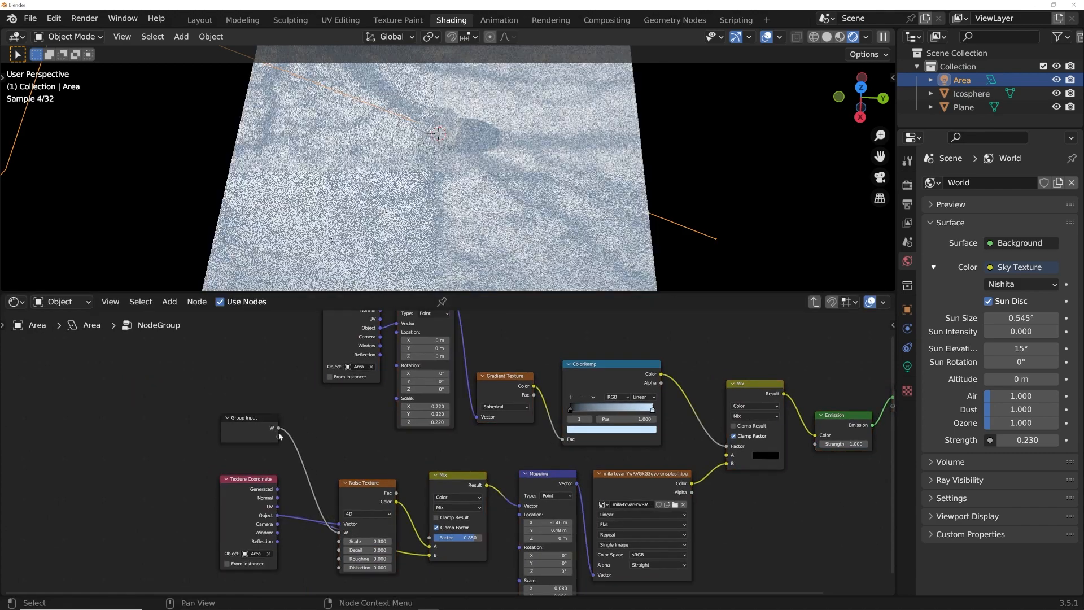
pyautogui.moveTo(278, 436); pyautogui.dragTo(438, 538)
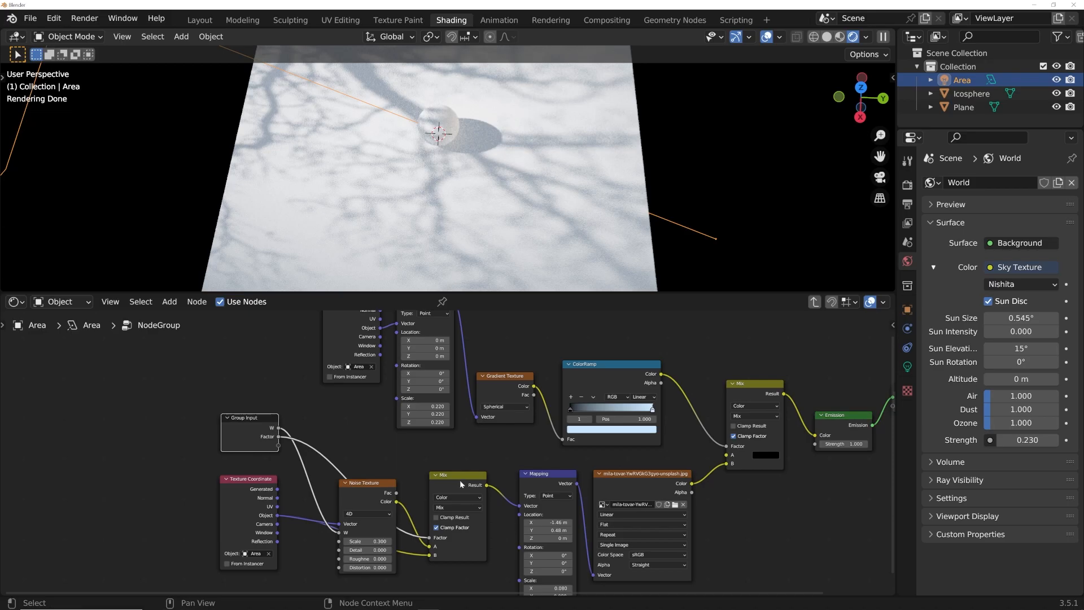
pyautogui.press('Tab')
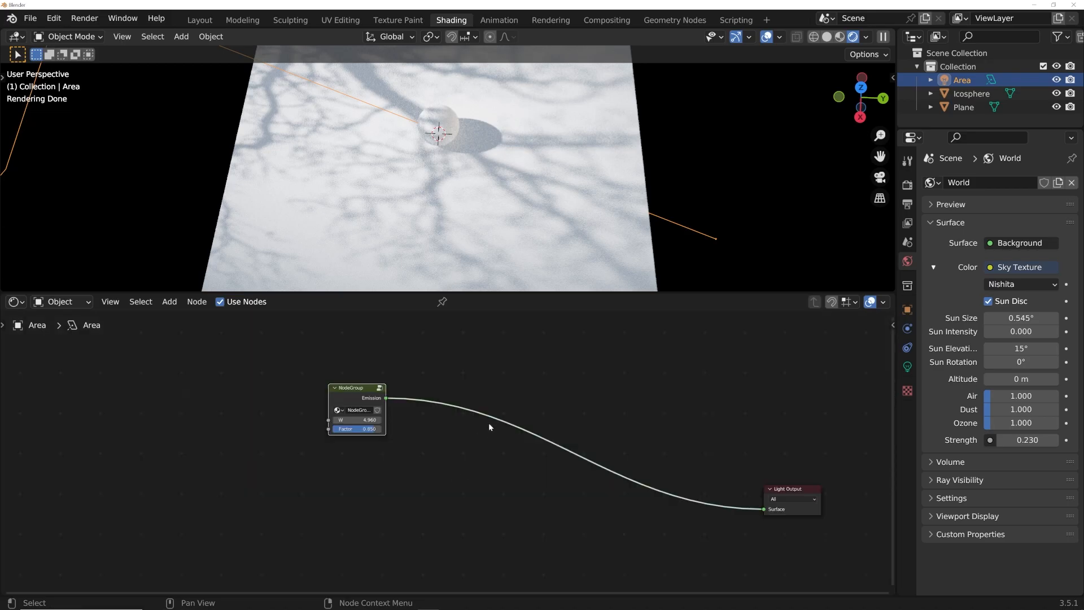
# Switch to the Layout workspace, set the area light node group's W to 19.760, and try a Factor of 0.362
pyautogui.click(200, 20)
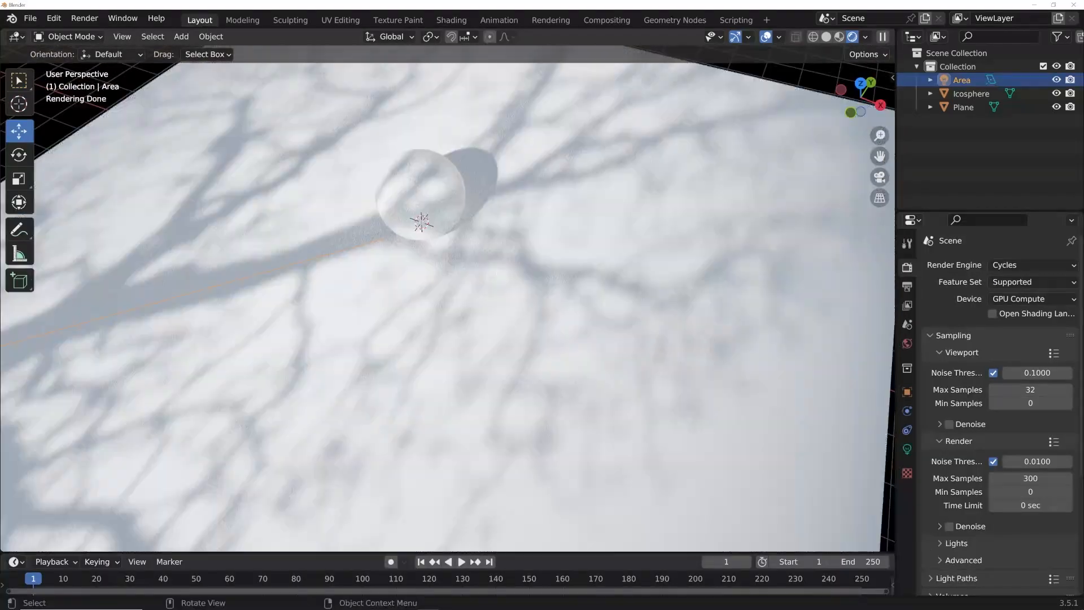
pyautogui.scroll(5, 479, 251)
pyautogui.keyDown('shift'); pyautogui.moveTo(492, 121); pyautogui.dragTo(586, 292, button='middle'); pyautogui.keyUp('shift')
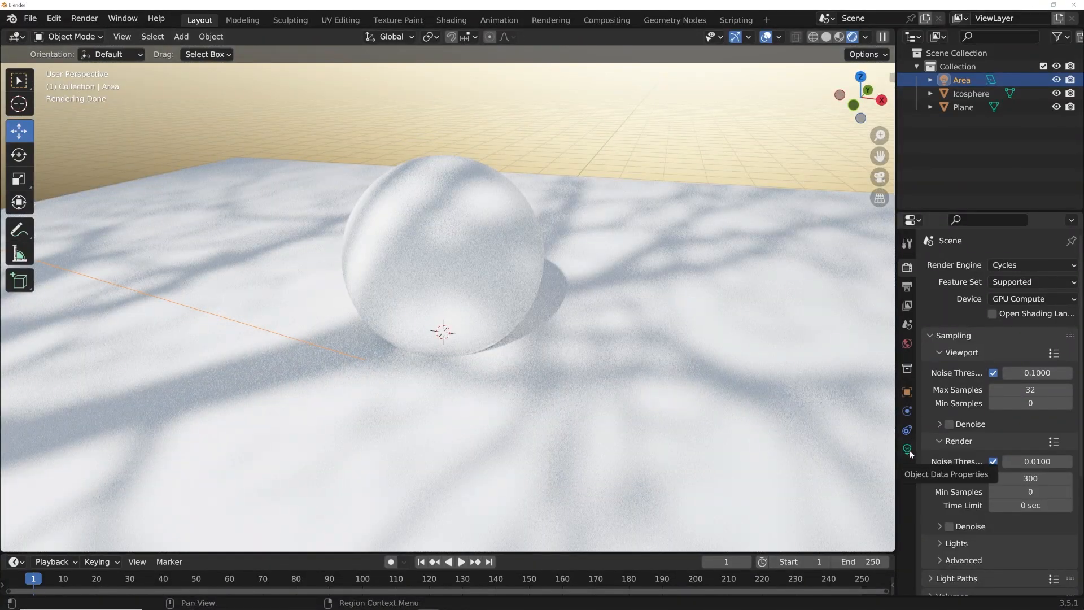
pyautogui.click(907, 450)
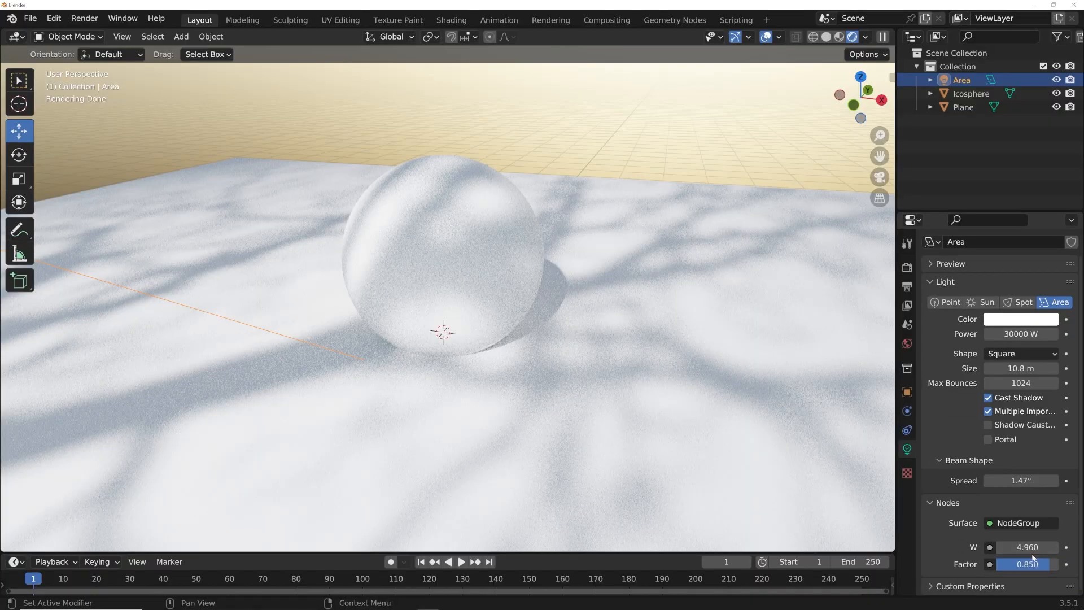
pyautogui.moveTo(1023, 547)
pyautogui.mouseDown()
pyautogui.moveTo(1036, 590)
pyautogui.moveTo(1035, 564)
pyautogui.moveTo(1004, 564)
pyautogui.moveTo(1024, 547)
pyautogui.mouseUp()
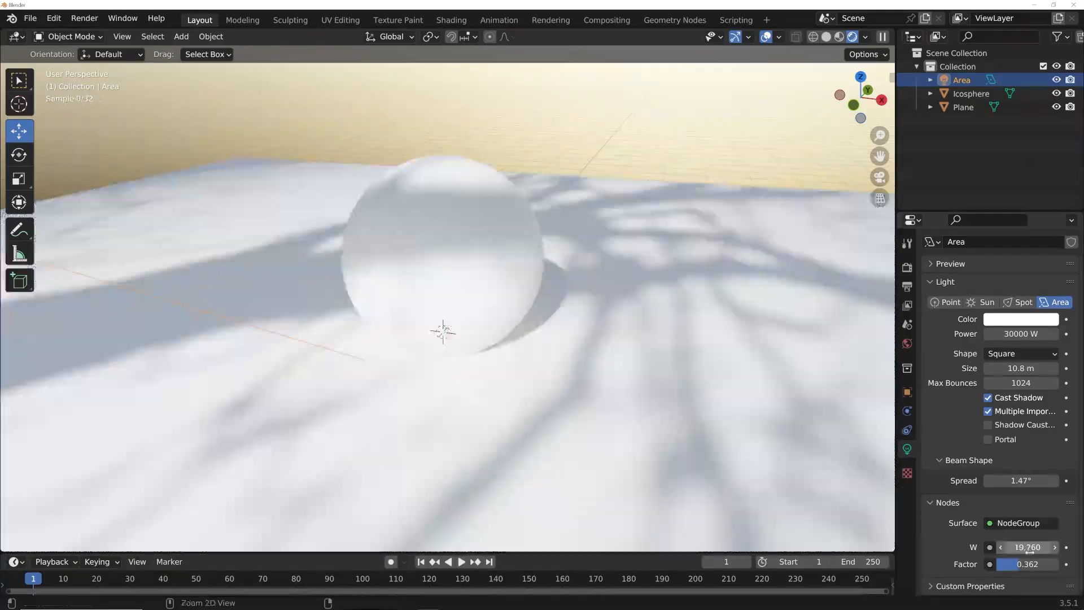
# Undo the node group's last Factor change and inspect the branch shadows around the sphere
pyautogui.hotkey('ctrl', 'z')
pyautogui.moveTo(771, 376); pyautogui.dragTo(606, 332, button='middle')
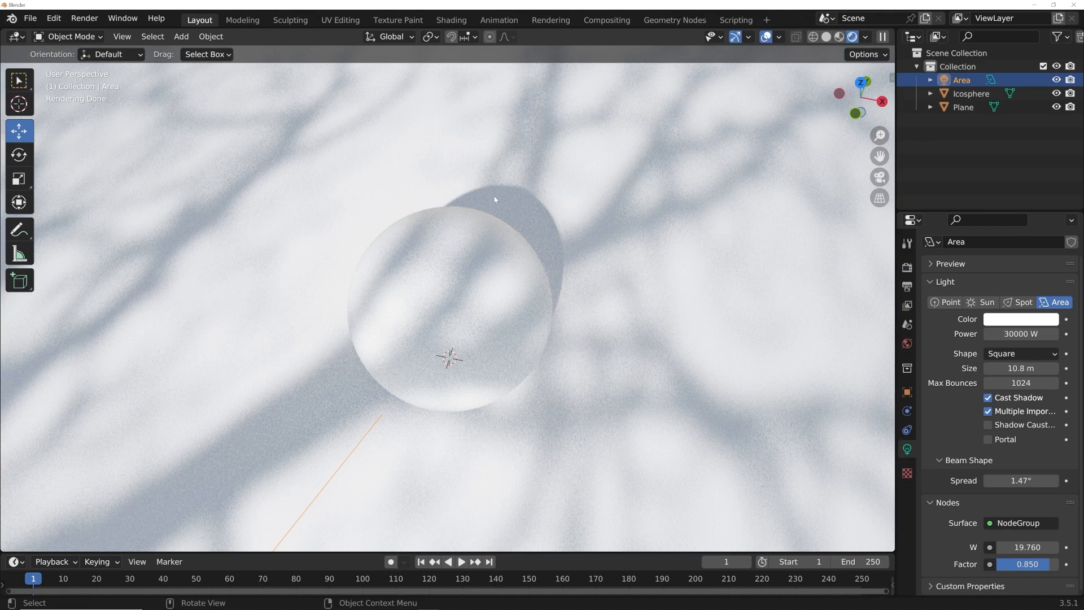
pyautogui.moveTo(537, 295); pyautogui.dragTo(518, 281, button='middle')
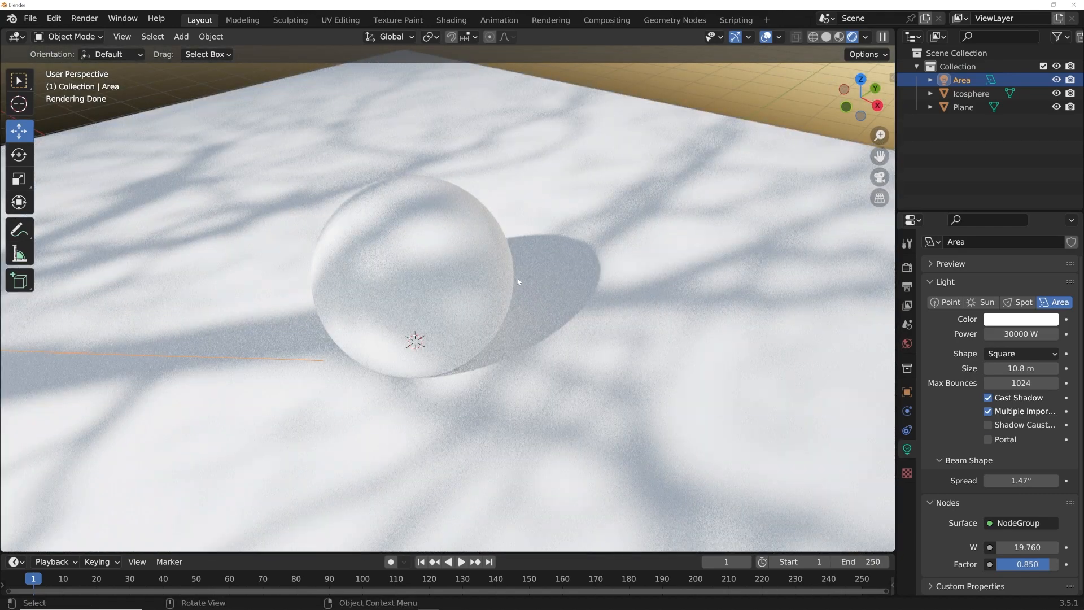